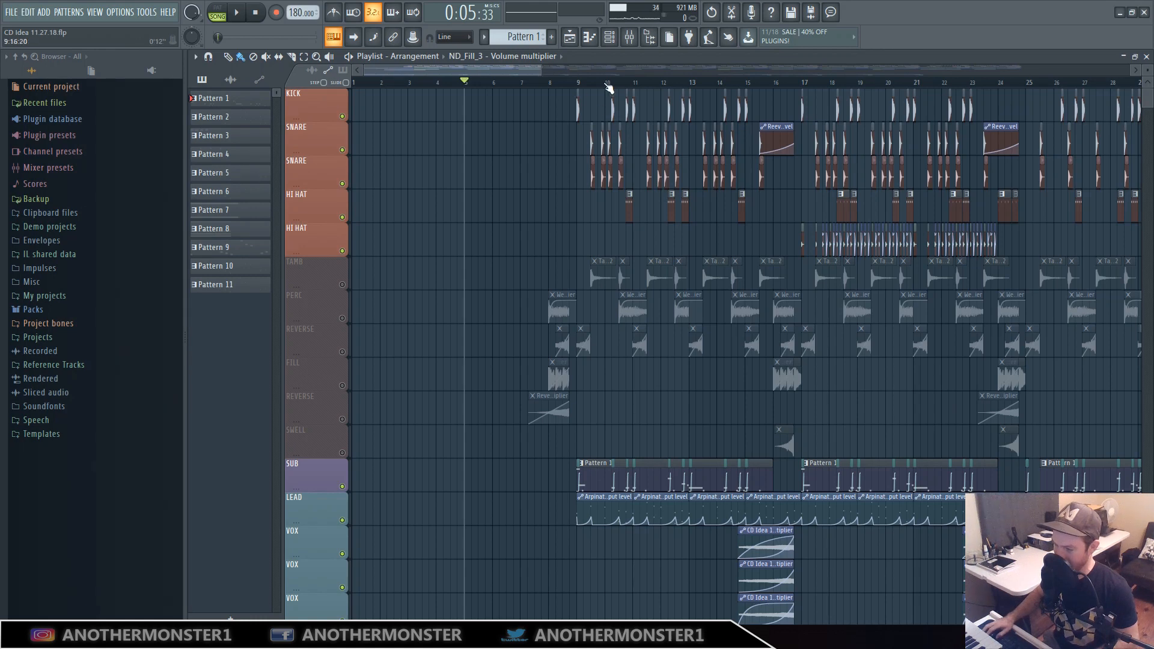
# Step: Play the song from bar 5 to about bar 24 with the auxiliary percussion and FX tracks muted, and stop playback
pyautogui.scroll(-3, 588, 541)
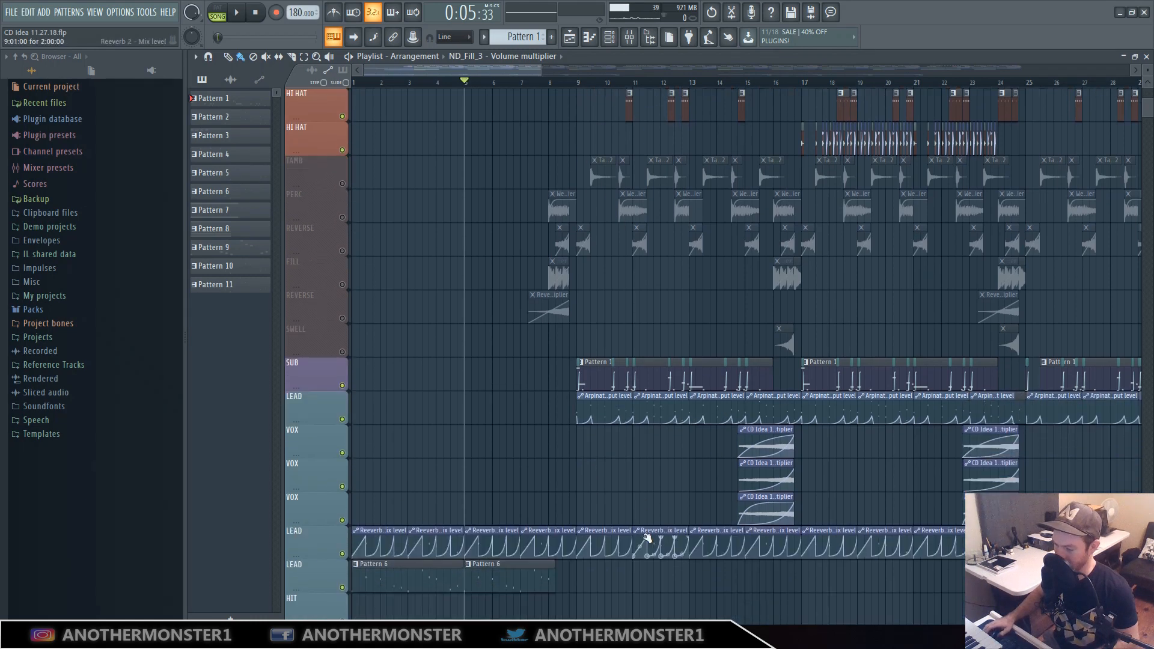
pyautogui.scroll(3, 601, 361)
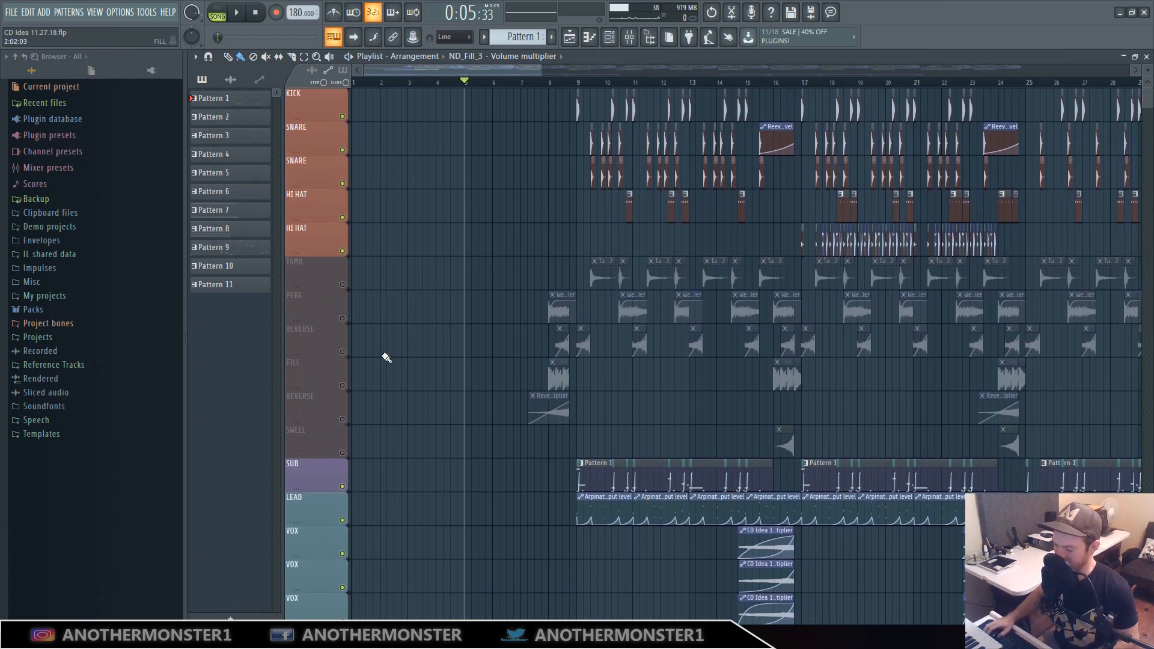
pyautogui.moveTo(544, 71); pyautogui.dragTo(540, 71)
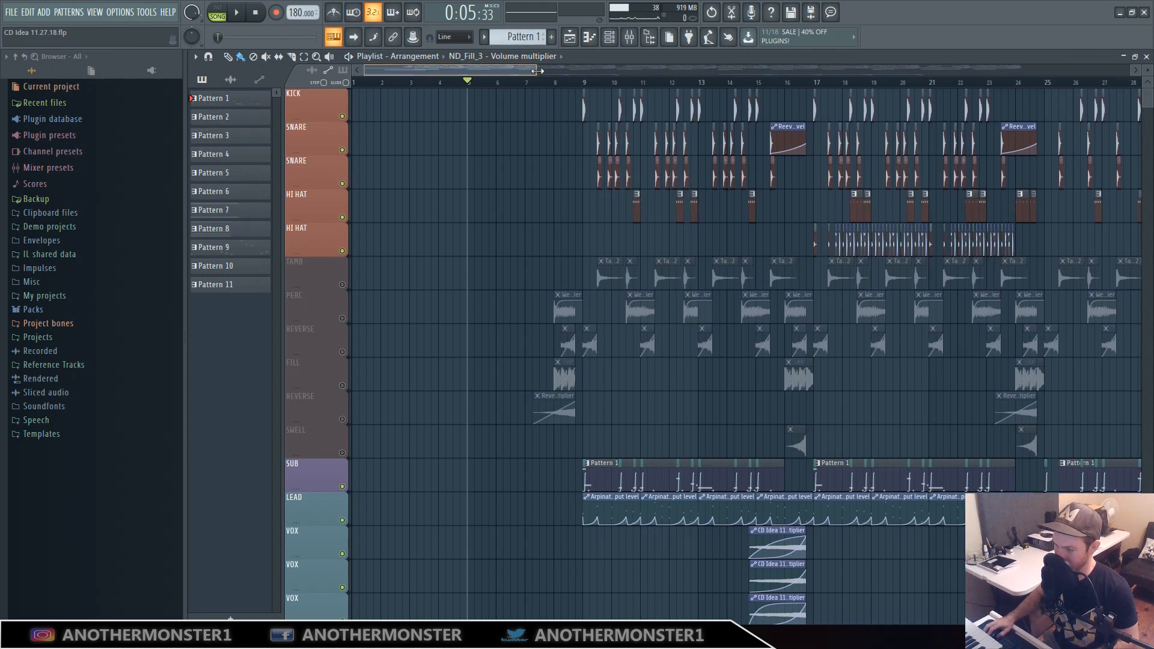
pyautogui.click(236, 14)
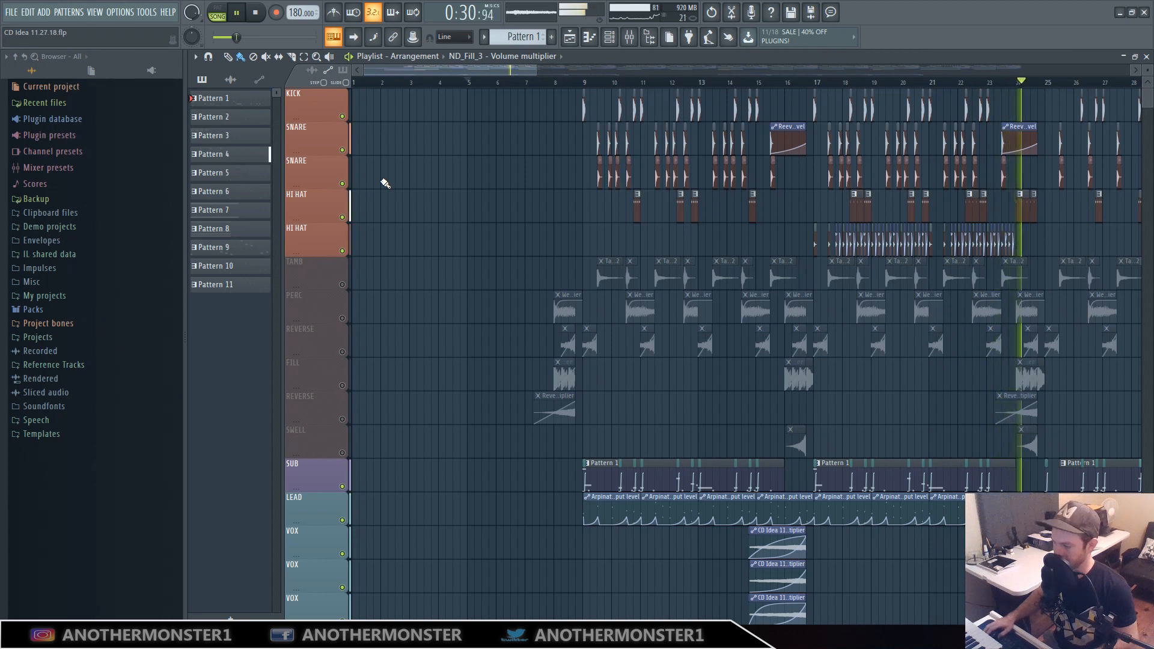
pyautogui.click(256, 13)
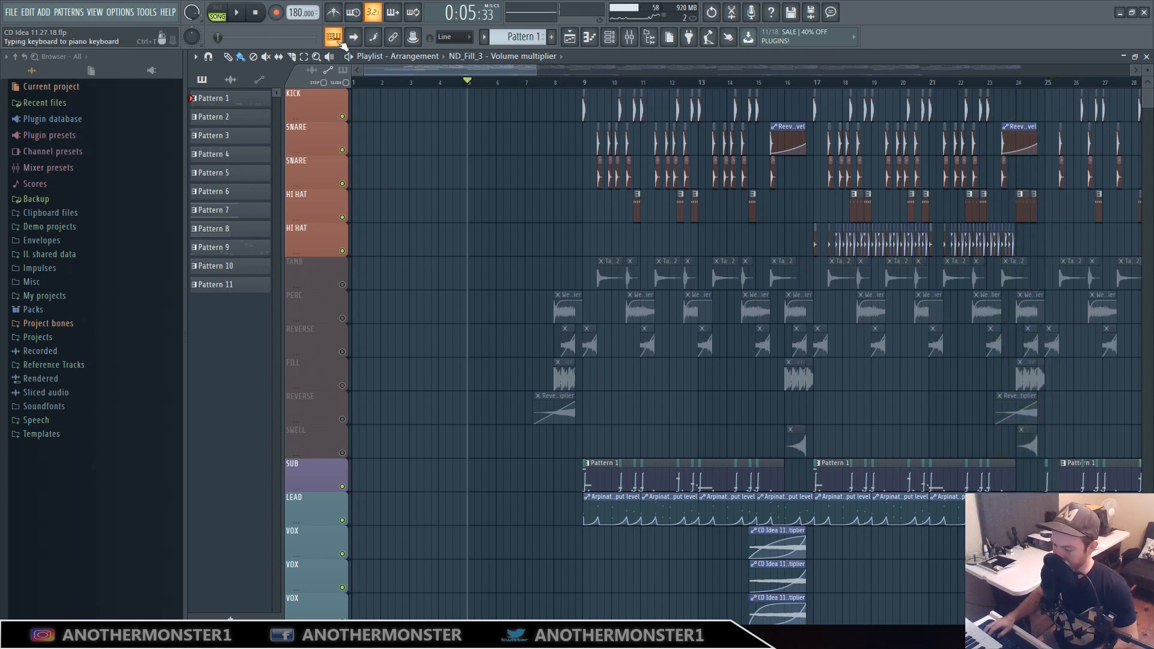
# Step: Unmute the TAMB, PERC, FILL and SWELL tracks, both REVERSE tracks and the three FX tracks in the playlist
pyautogui.moveTo(342, 285); pyautogui.dragTo(346, 454)
pyautogui.scroll(-10, 405, 397)
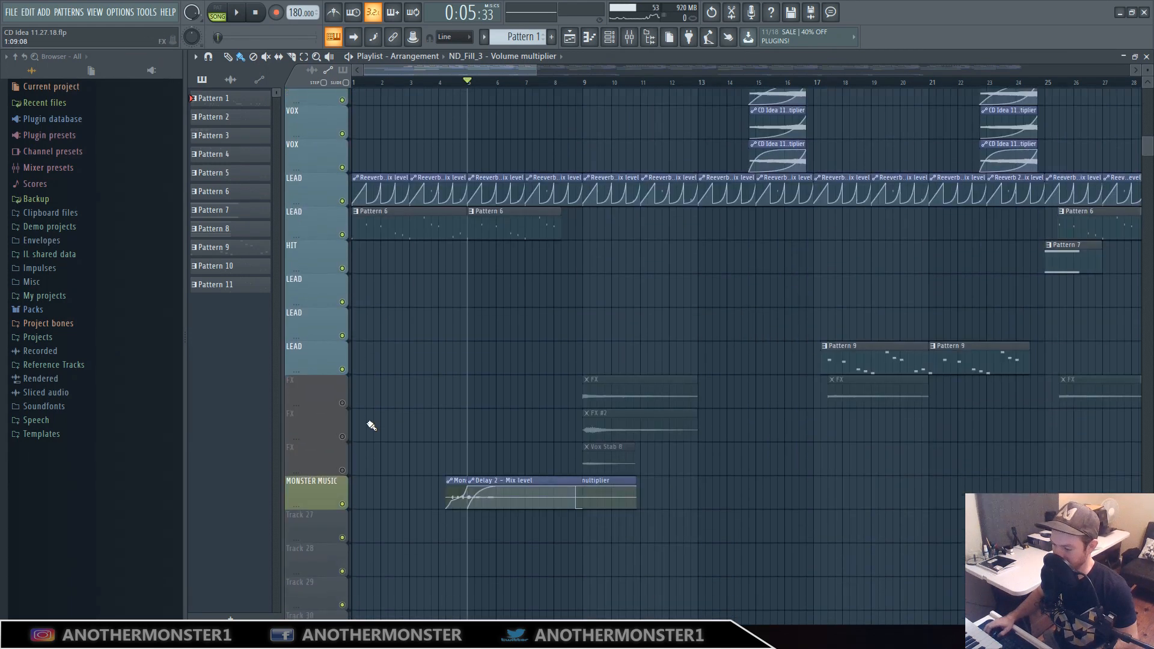
pyautogui.moveTo(342, 352); pyautogui.dragTo(341, 419)
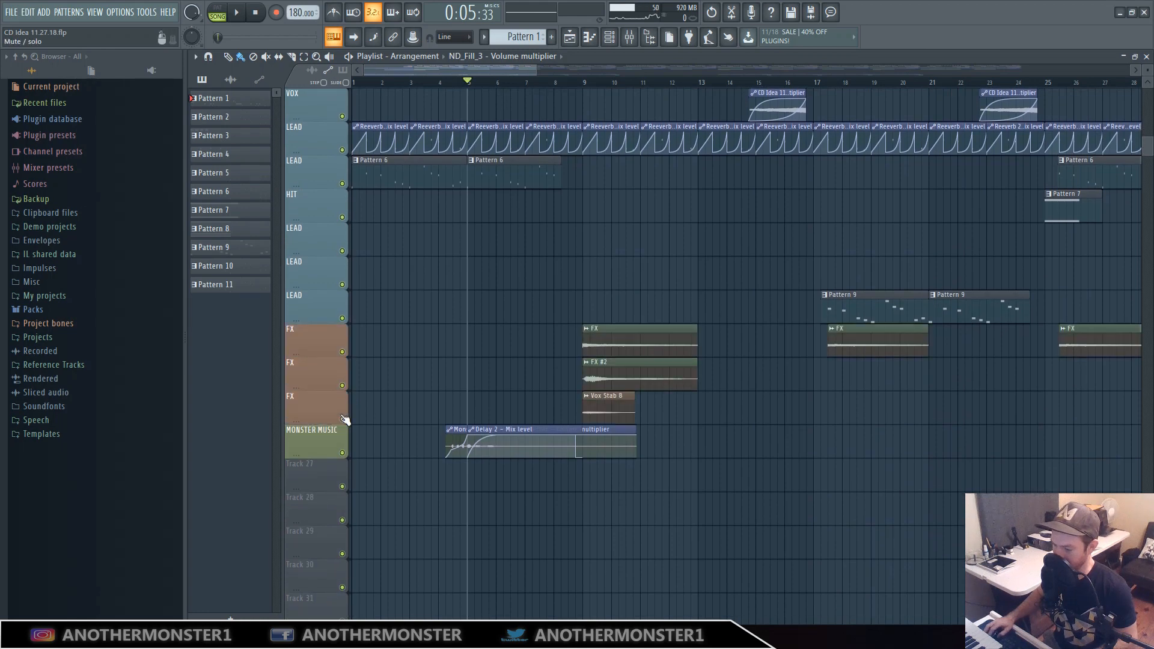
pyautogui.scroll(3, 436, 385)
pyautogui.scroll(6, 437, 385)
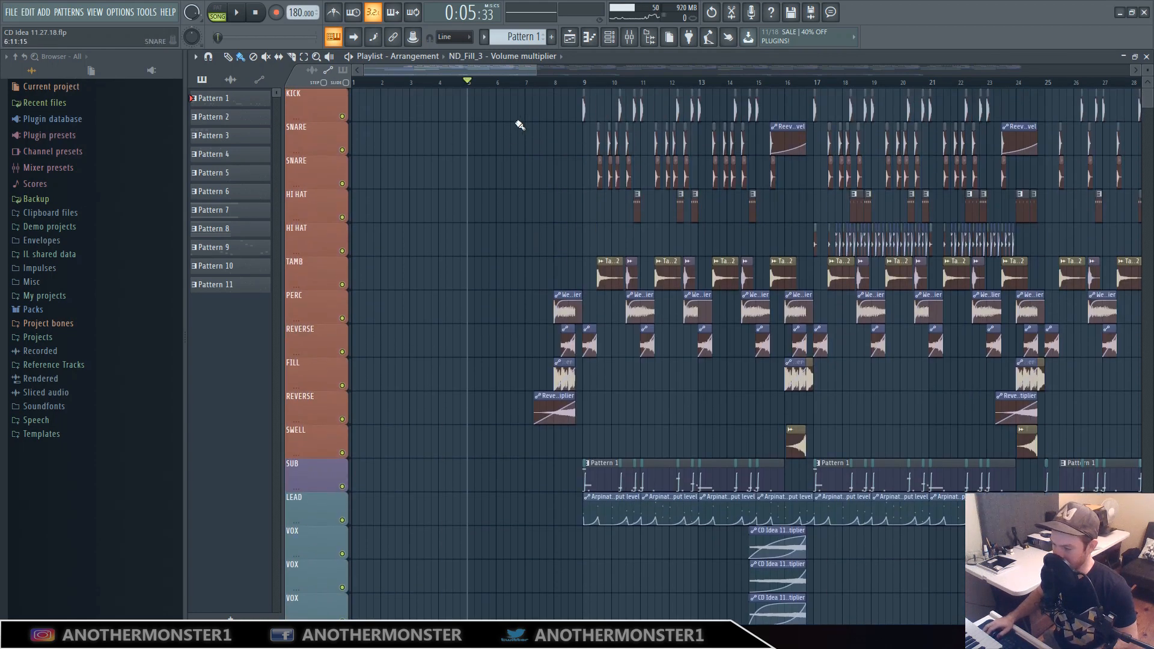
# Step: Play the song from bar 5 to about bar 25 with all tracks active, reviewing the lower tracks during playback, and stop it
pyautogui.moveTo(538, 74); pyautogui.dragTo(529, 73)
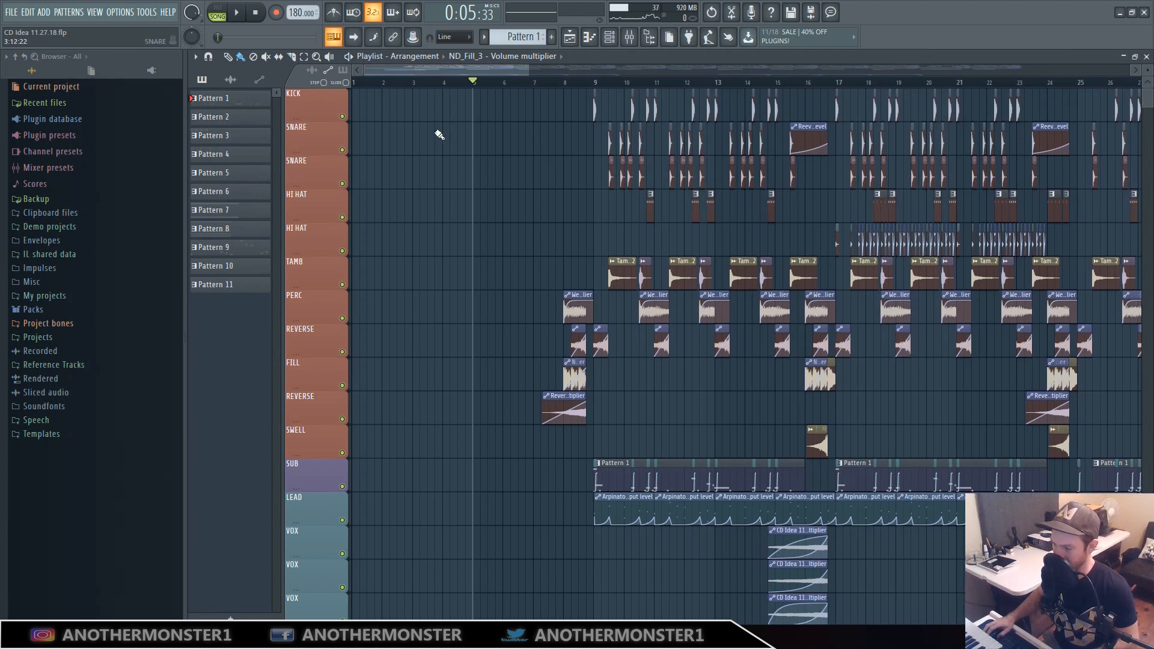
pyautogui.click(239, 17)
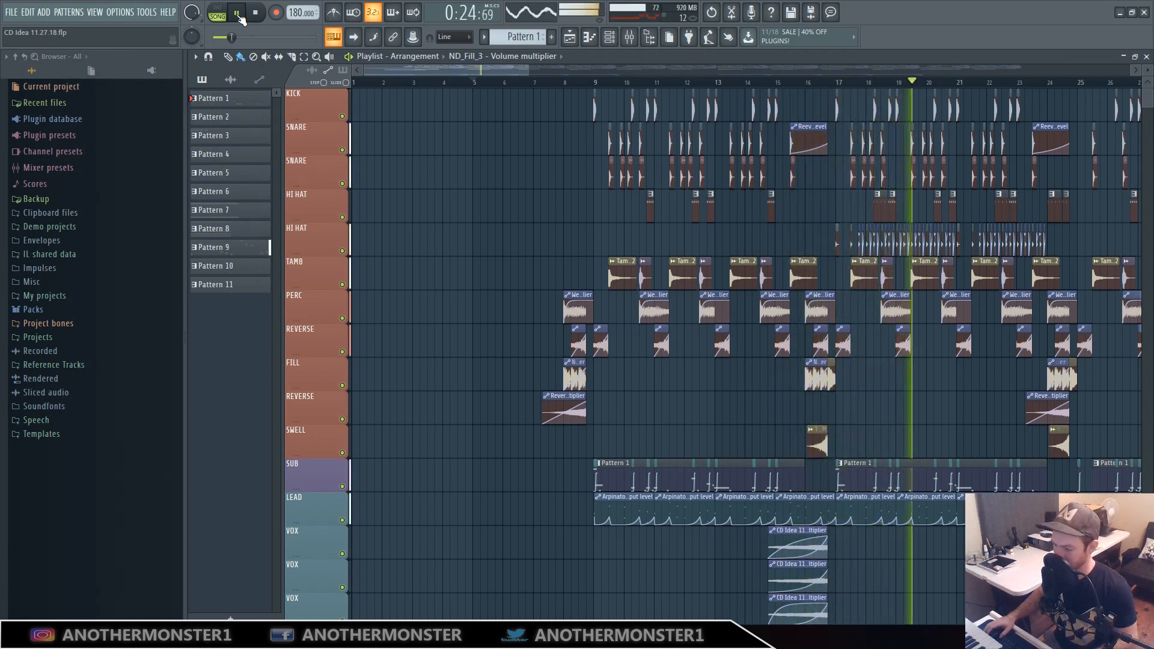
pyautogui.scroll(-12, 513, 250)
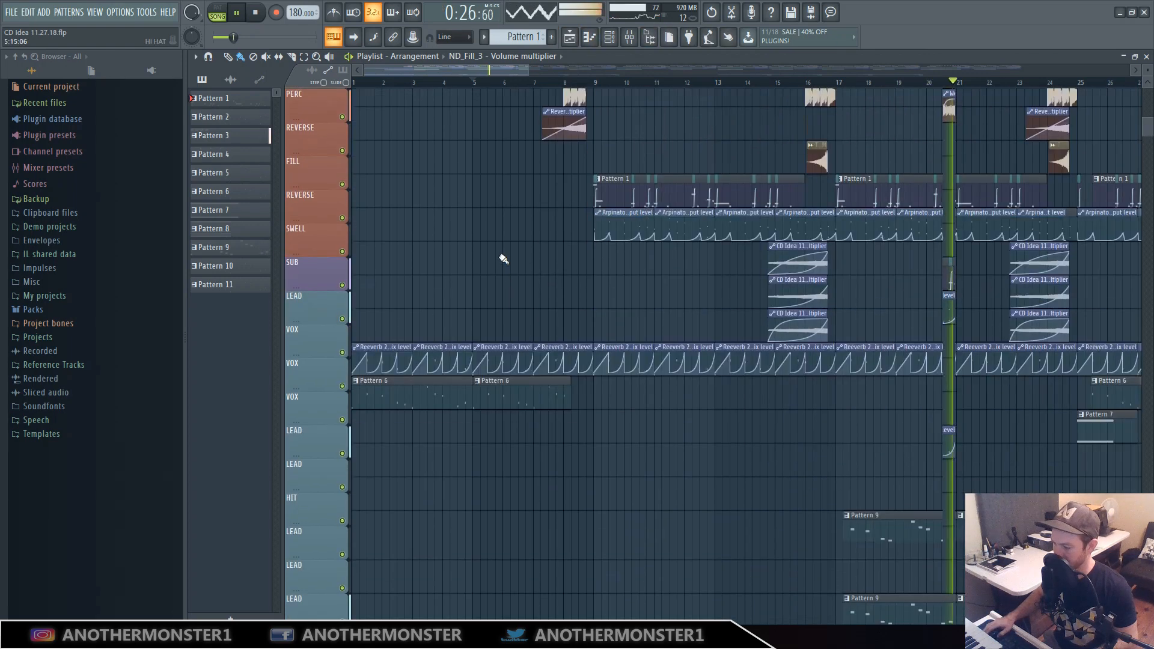
pyautogui.scroll(-2, 499, 266)
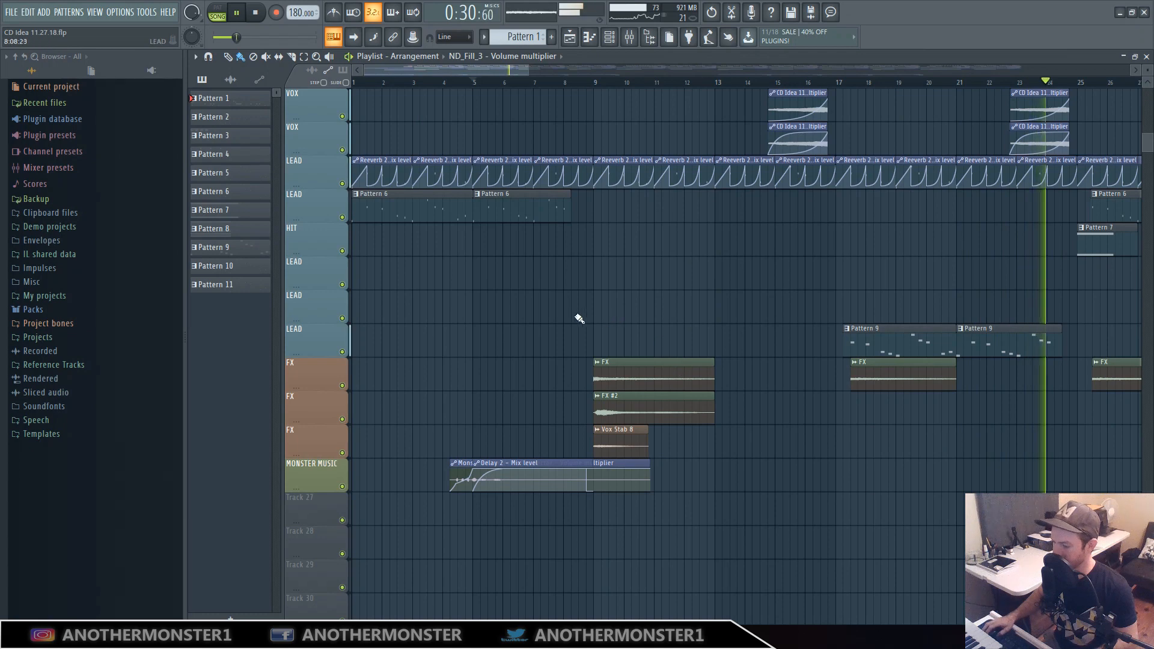
pyautogui.scroll(1, 562, 310)
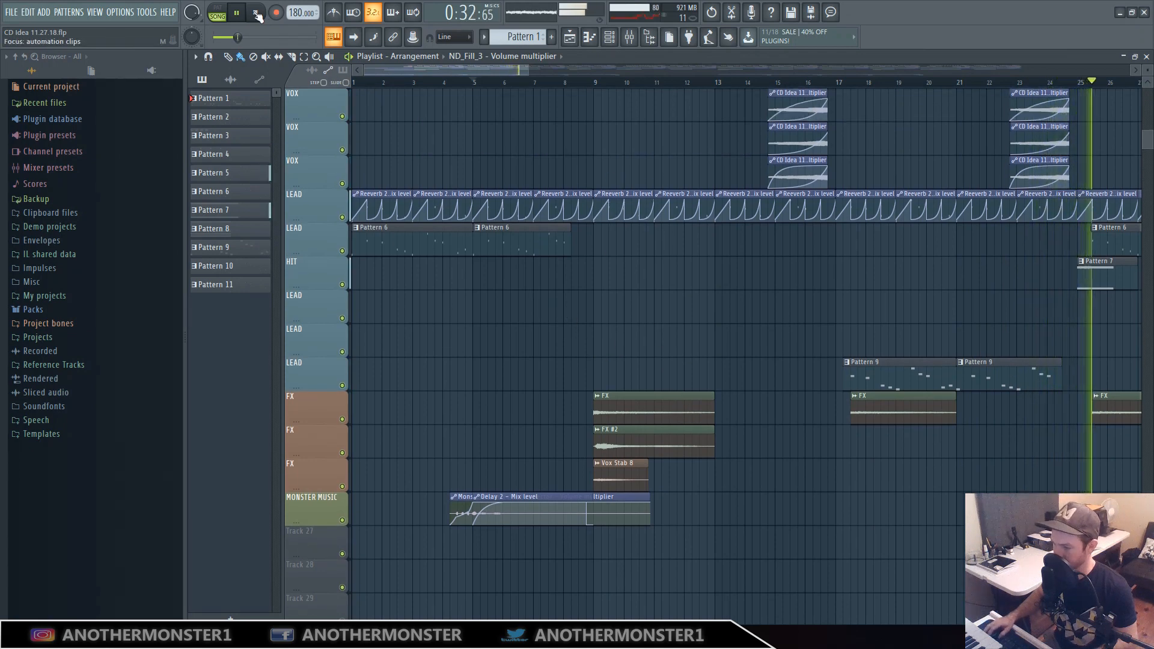
pyautogui.press('space')
pyautogui.scroll(1, 451, 270)
pyautogui.scroll(12, 464, 282)
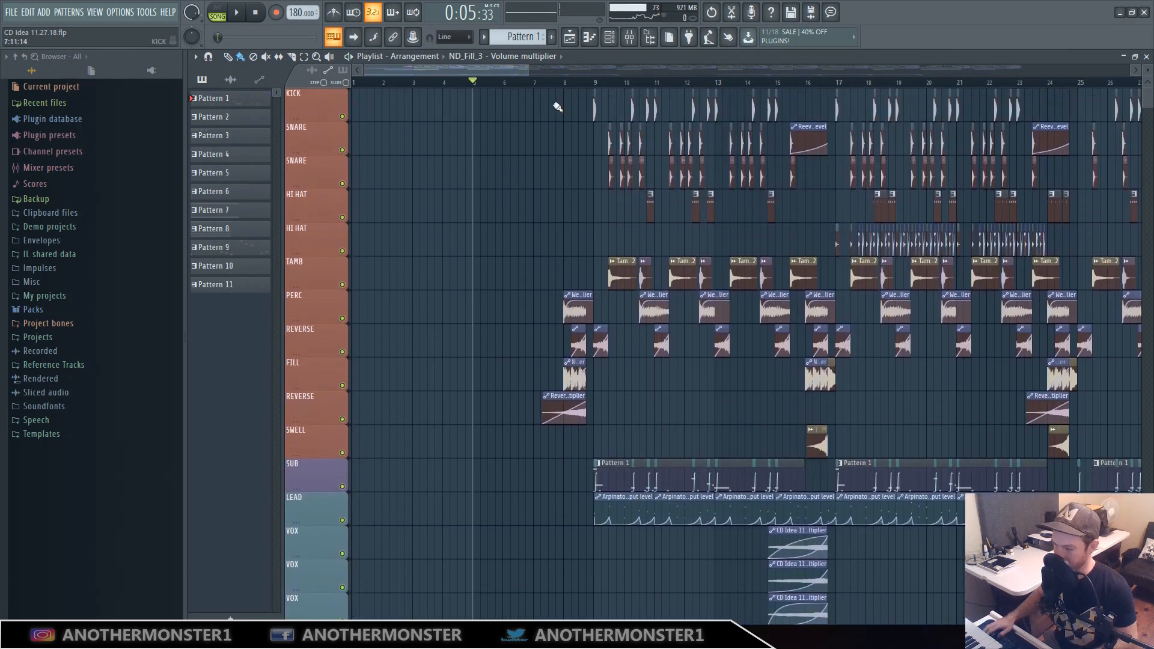
# Step: Play the section from bar 5 to about bar 17 in a closer playlist view, stop it and return the playhead to the song start
pyautogui.moveTo(529, 71); pyautogui.dragTo(637, 71)
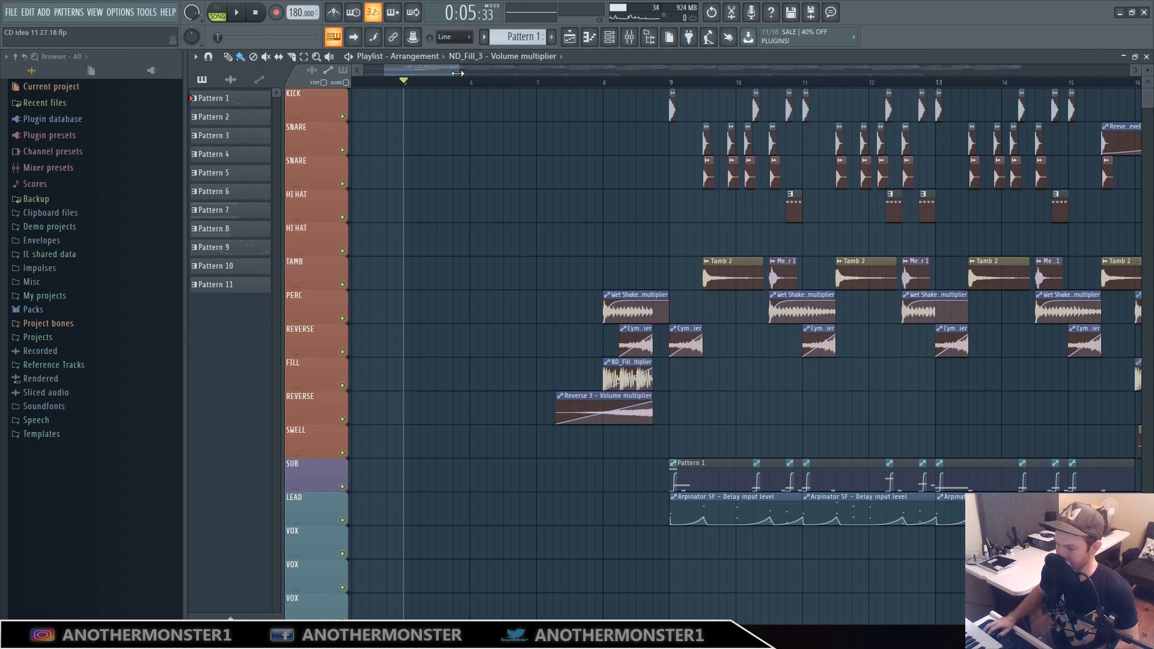
pyautogui.moveTo(457, 73); pyautogui.dragTo(487, 73)
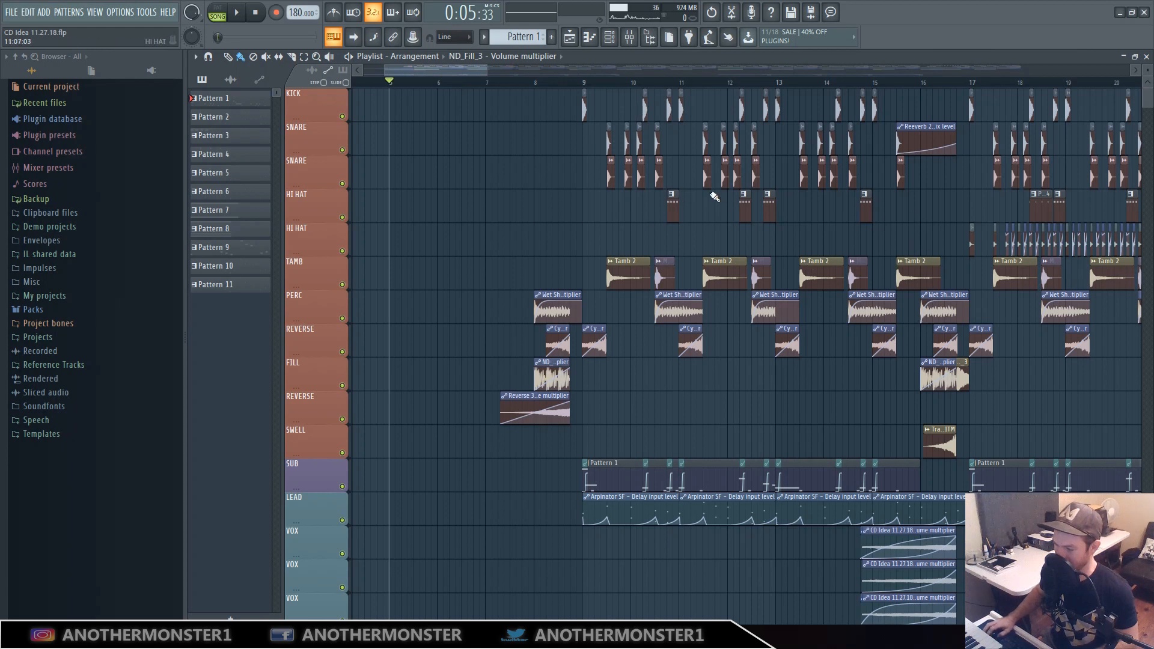
pyautogui.press('space')
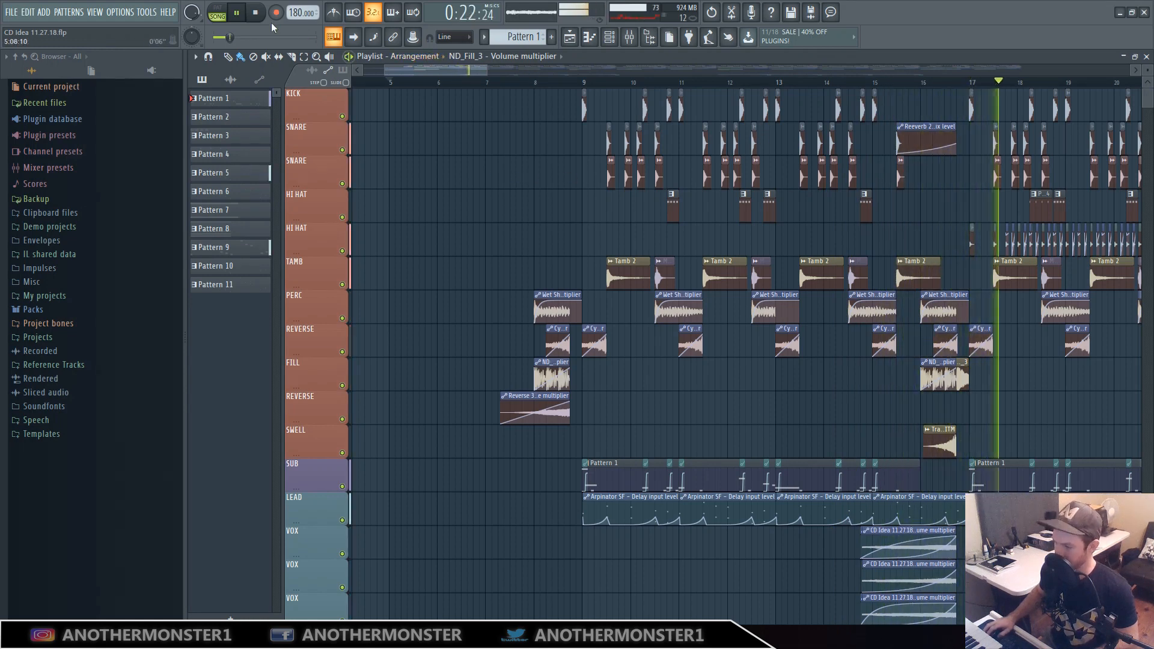
pyautogui.press('space')
pyautogui.moveTo(415, 70); pyautogui.dragTo(481, 70)
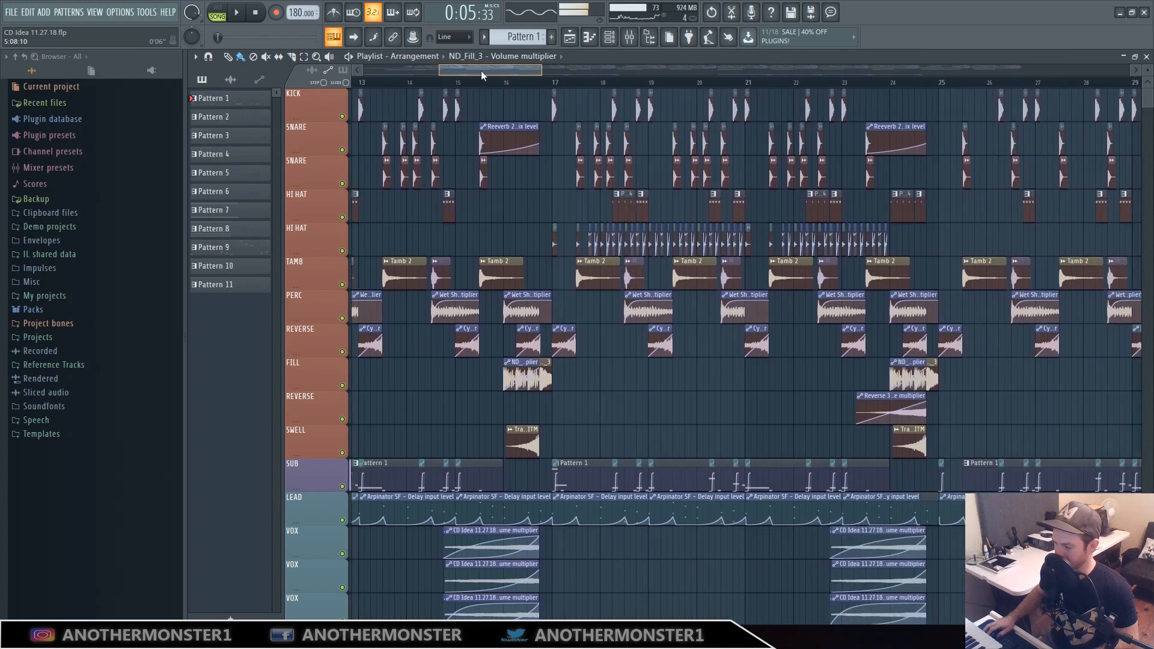
pyautogui.click(256, 13)
# Step: Examine the three VOX clips and the surrounding transition elements between bars 13 and 17
pyautogui.scroll(-3, 470, 199)
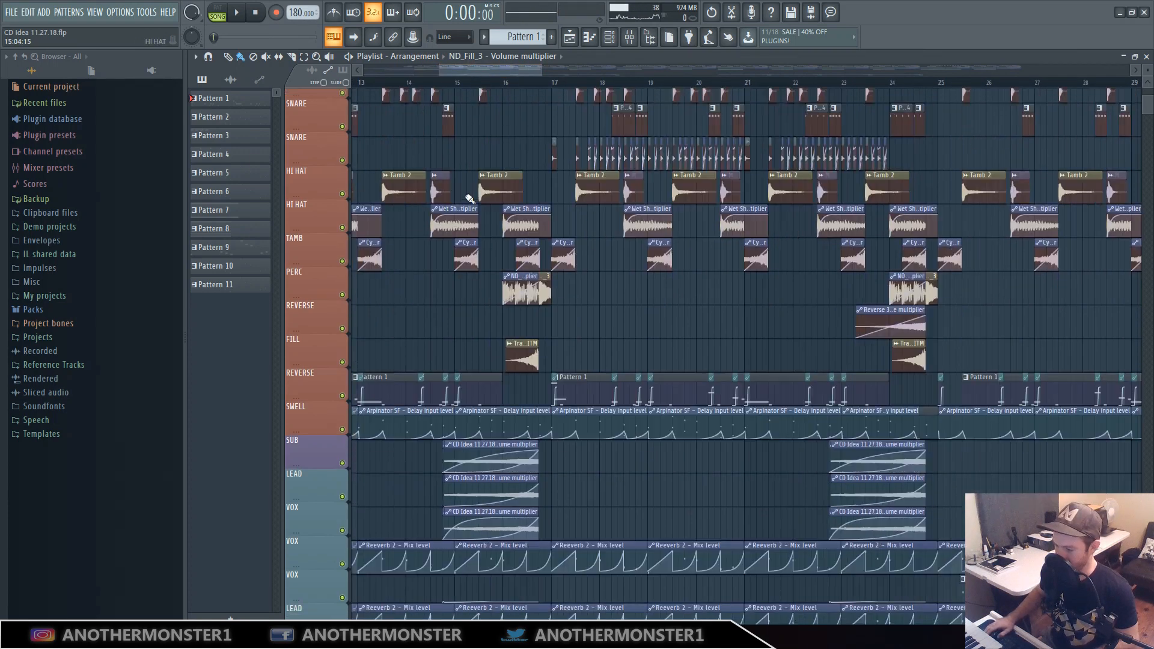
pyautogui.scroll(-1, 470, 199)
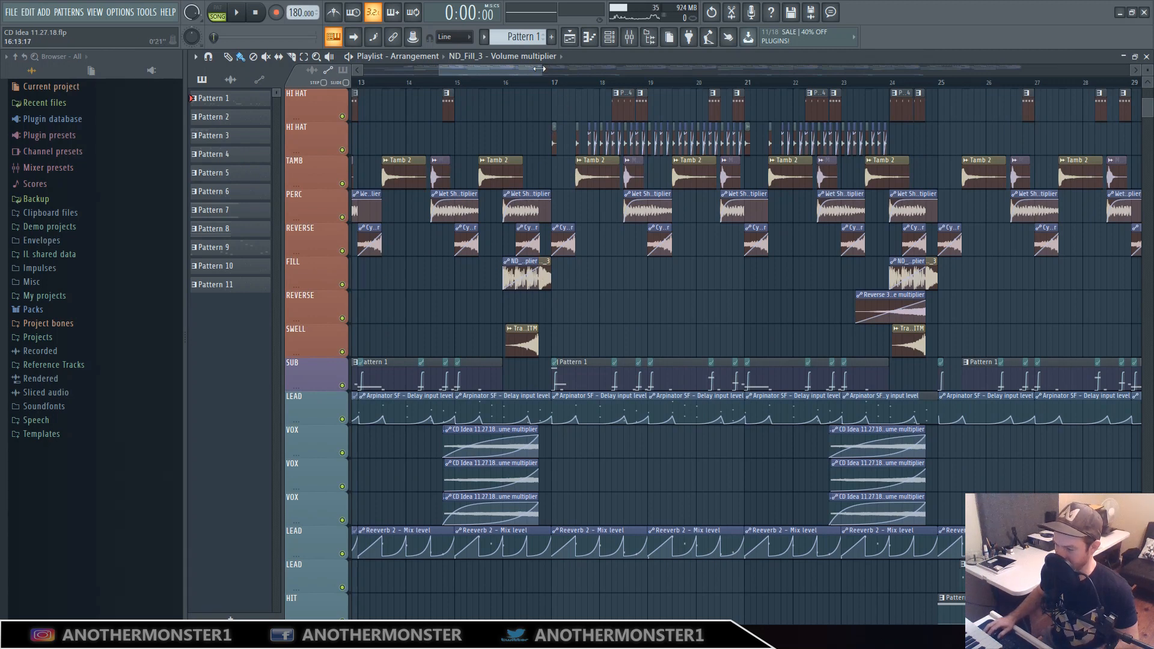
pyautogui.moveTo(539, 70); pyautogui.dragTo(487, 69)
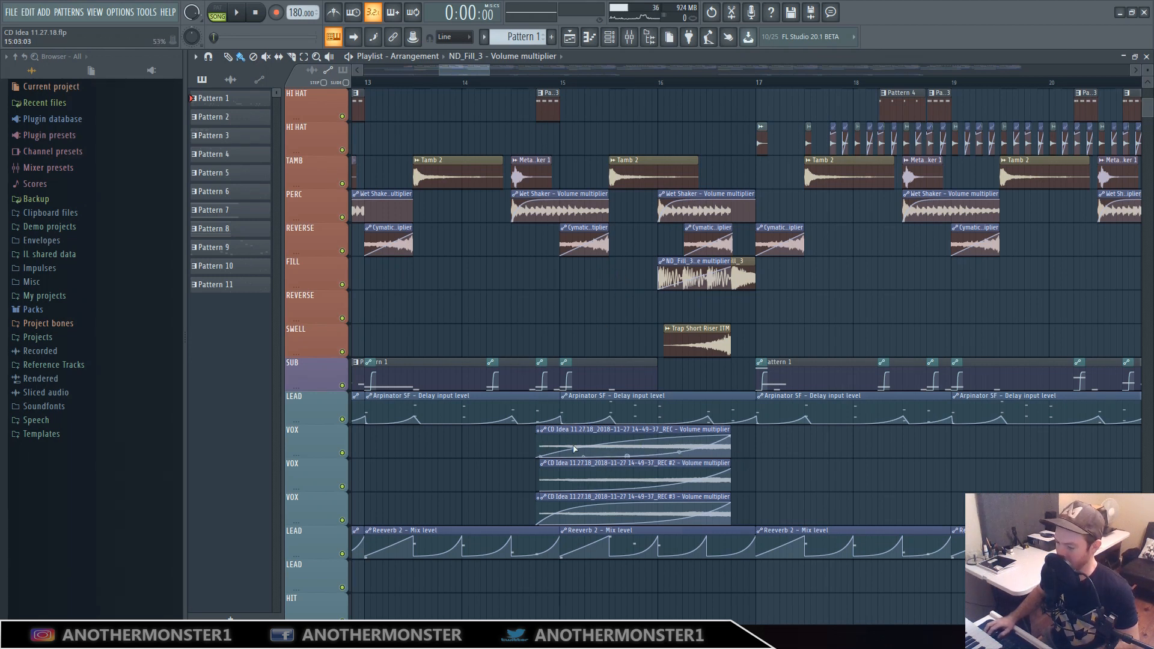
pyautogui.scroll(-1, 595, 456)
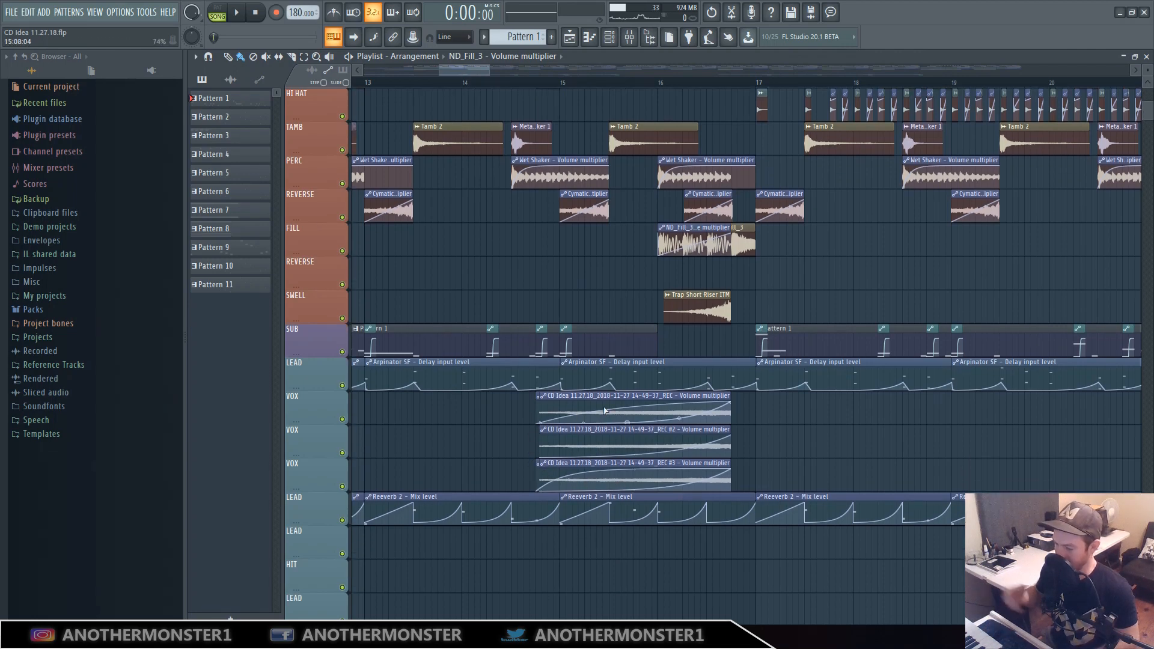
pyautogui.scroll(4, 605, 411)
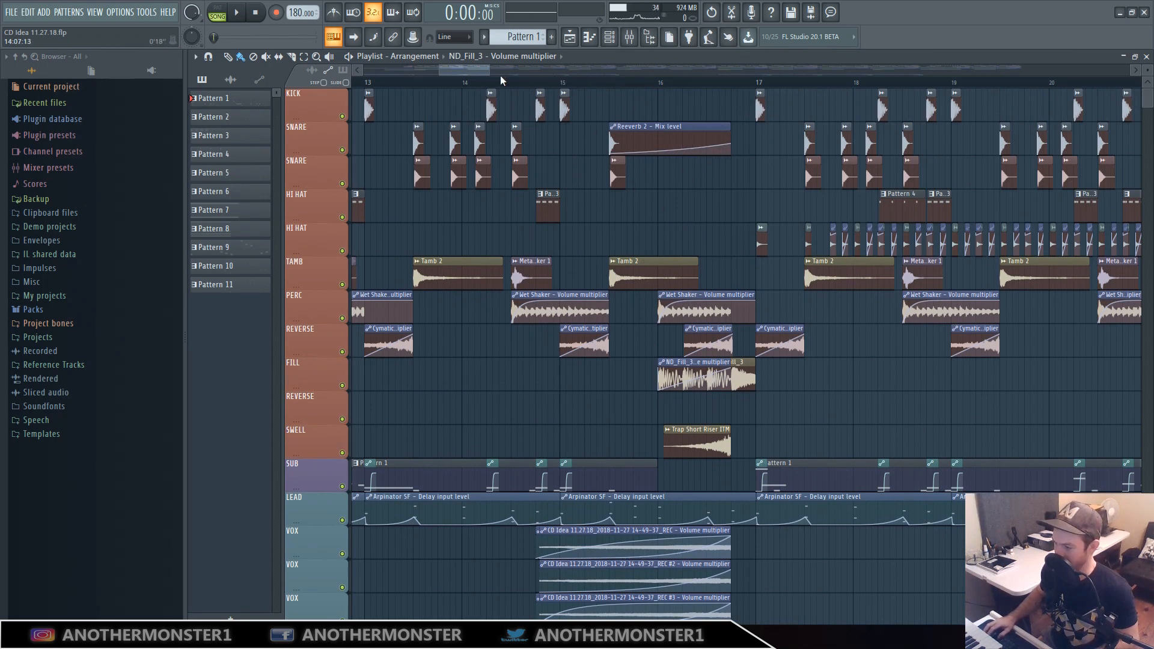
# Step: Play the arrangement from bar 5 past the one-minute mark in a wider playlist view, and stop playback
pyautogui.moveTo(491, 73); pyautogui.dragTo(520, 71)
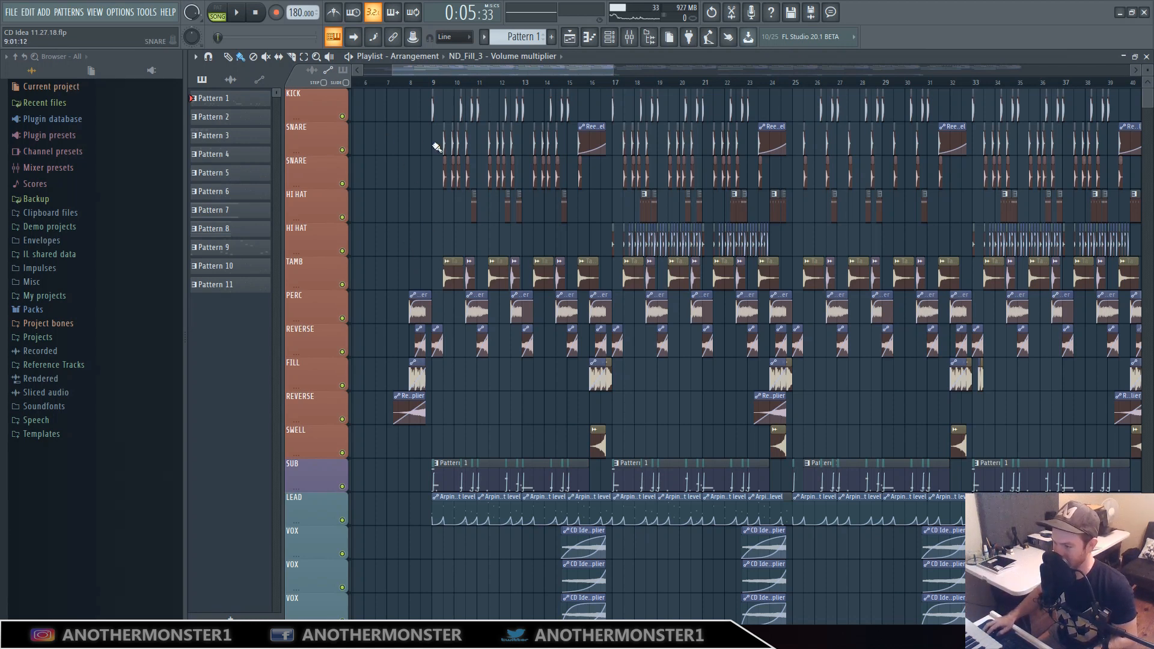
pyautogui.click(239, 16)
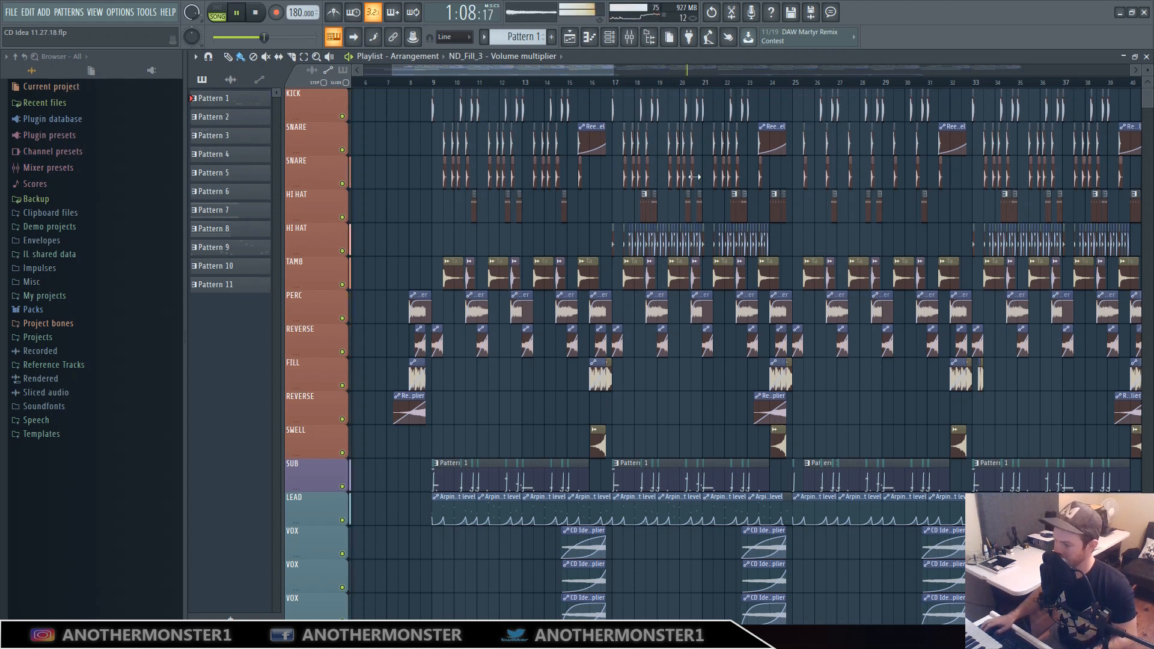
pyautogui.click(257, 13)
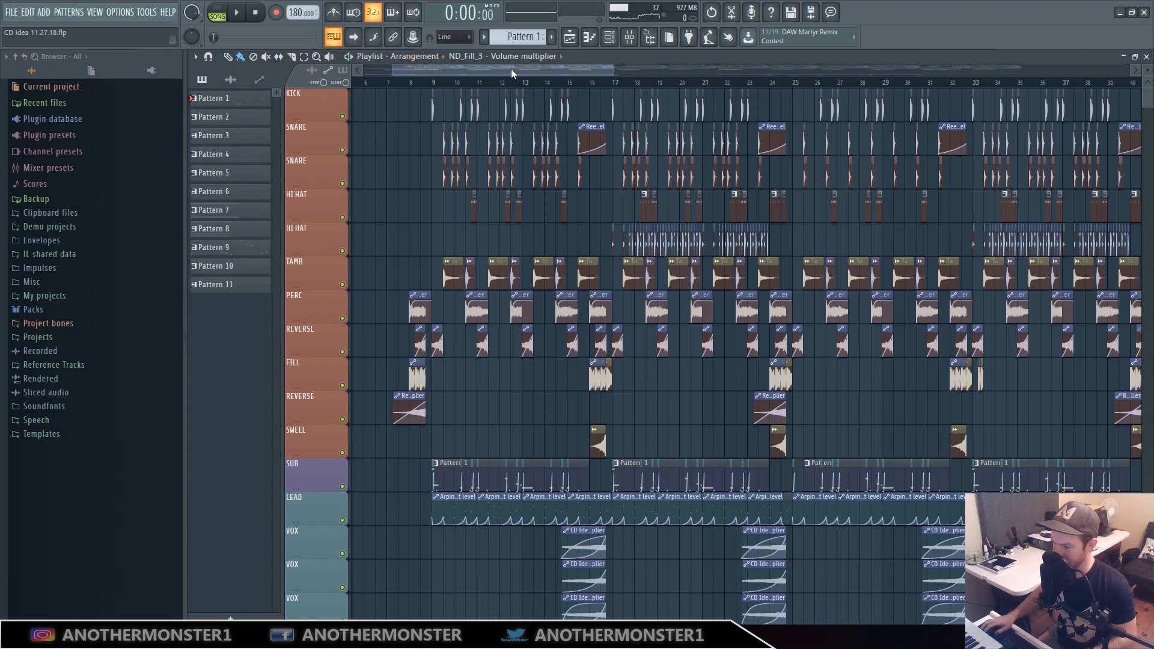
# Step: Examine how the drum, lead and FX clips are arranged across bars 13 to 47
pyautogui.moveTo(613, 67); pyautogui.dragTo(597, 67)
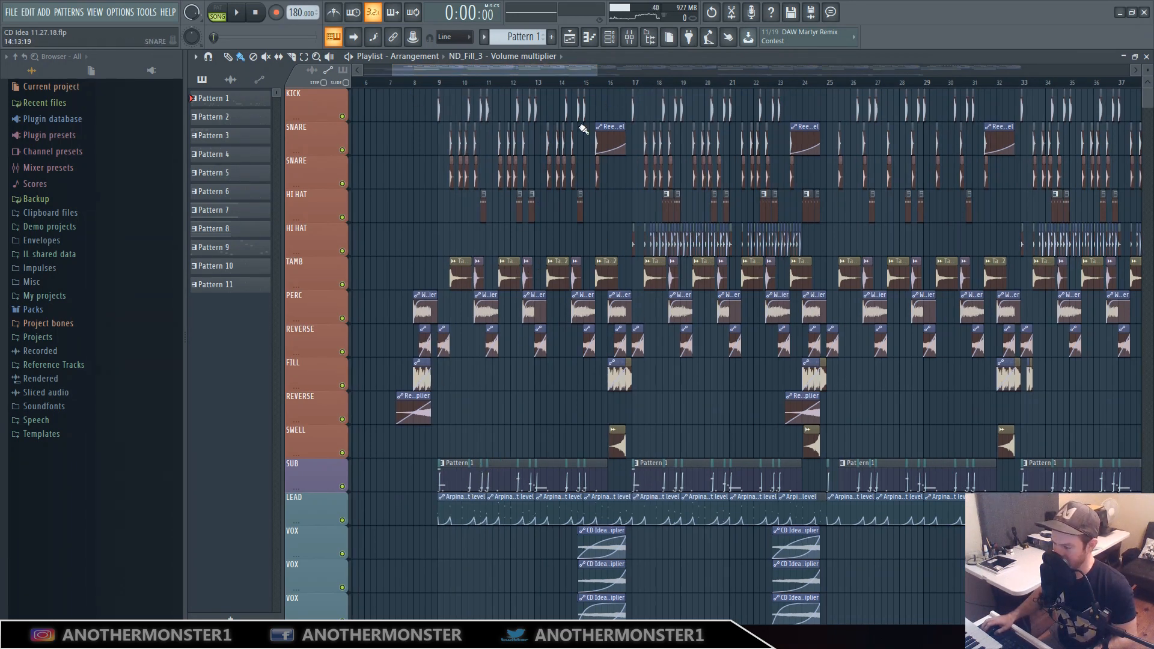
pyautogui.moveTo(516, 71); pyautogui.dragTo(561, 67)
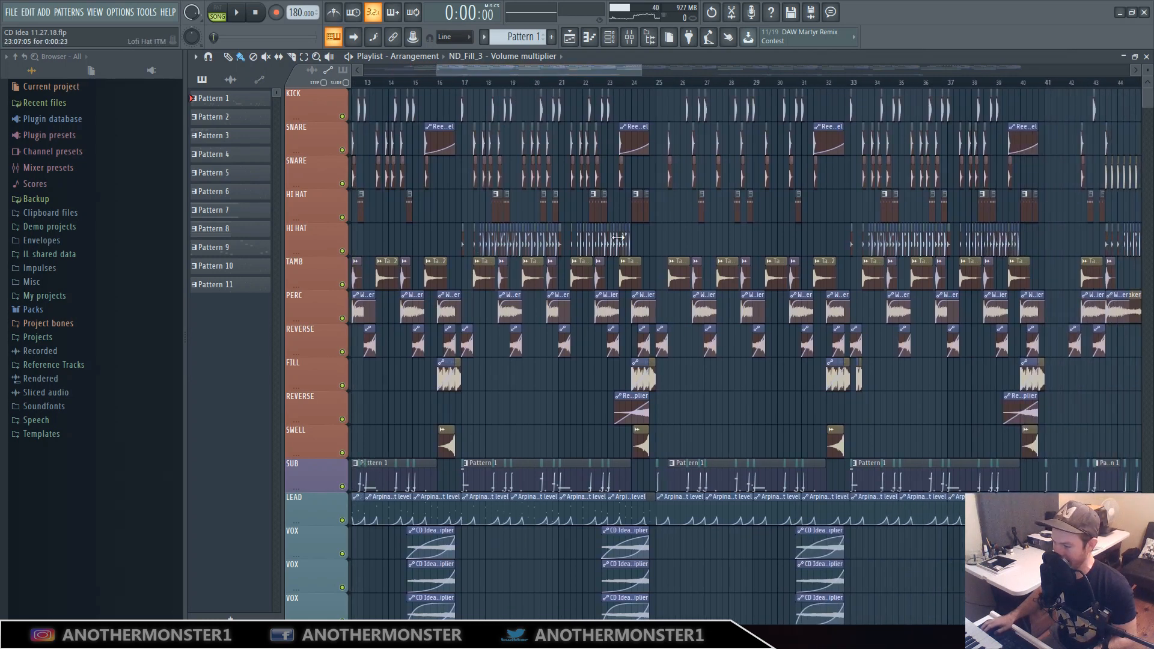
pyautogui.scroll(-8, 472, 246)
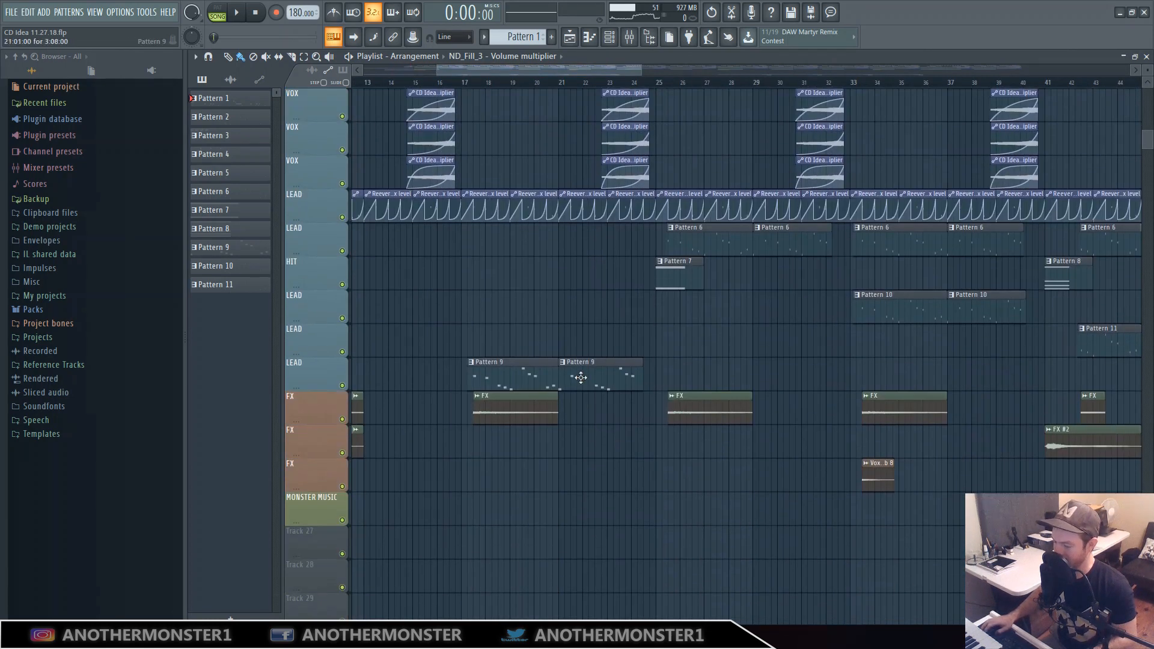
pyautogui.scroll(8, 534, 337)
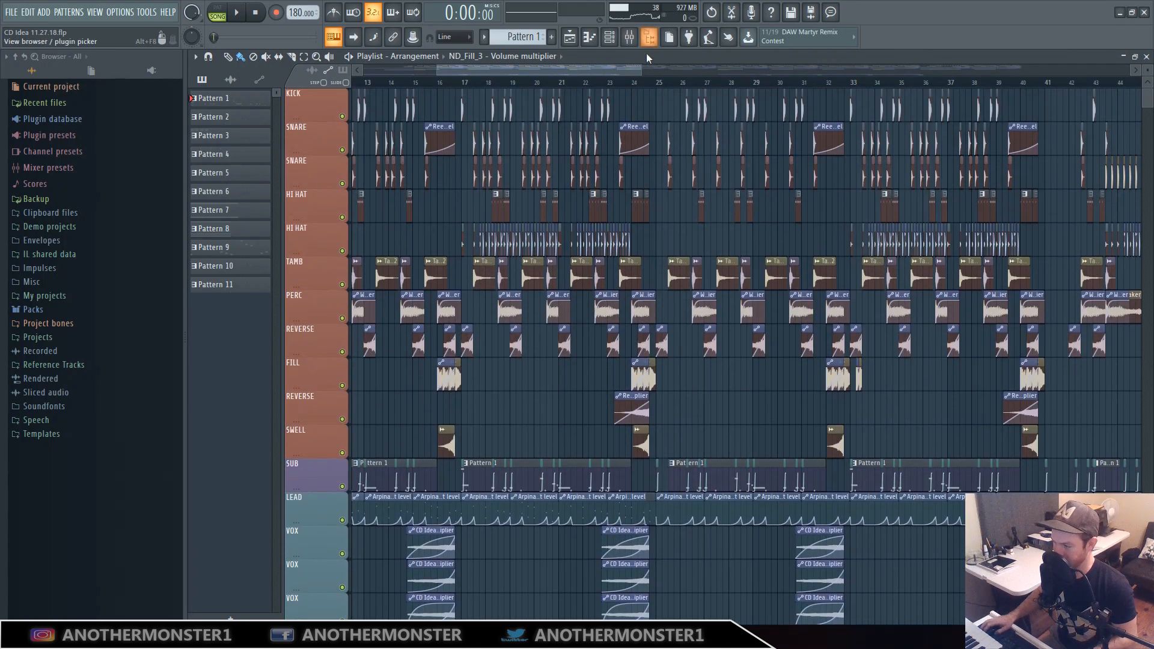
pyautogui.moveTo(642, 69); pyautogui.dragTo(616, 68)
pyautogui.moveTo(609, 70)
pyautogui.mouseDown()
pyautogui.moveTo(644, 70)
pyautogui.moveTo(630, 69)
pyautogui.mouseUp()
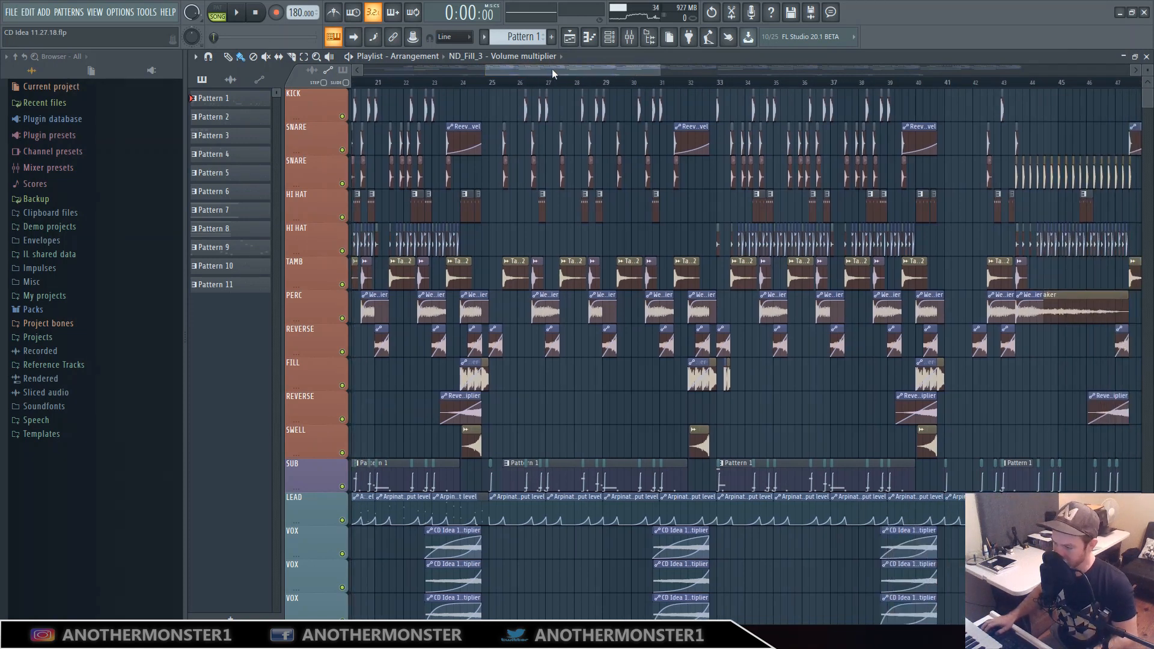
# Step: Place the playhead just before bar 25 and examine the sub, lead and hit clips entering there, including Pattern 7
pyautogui.click(483, 84)
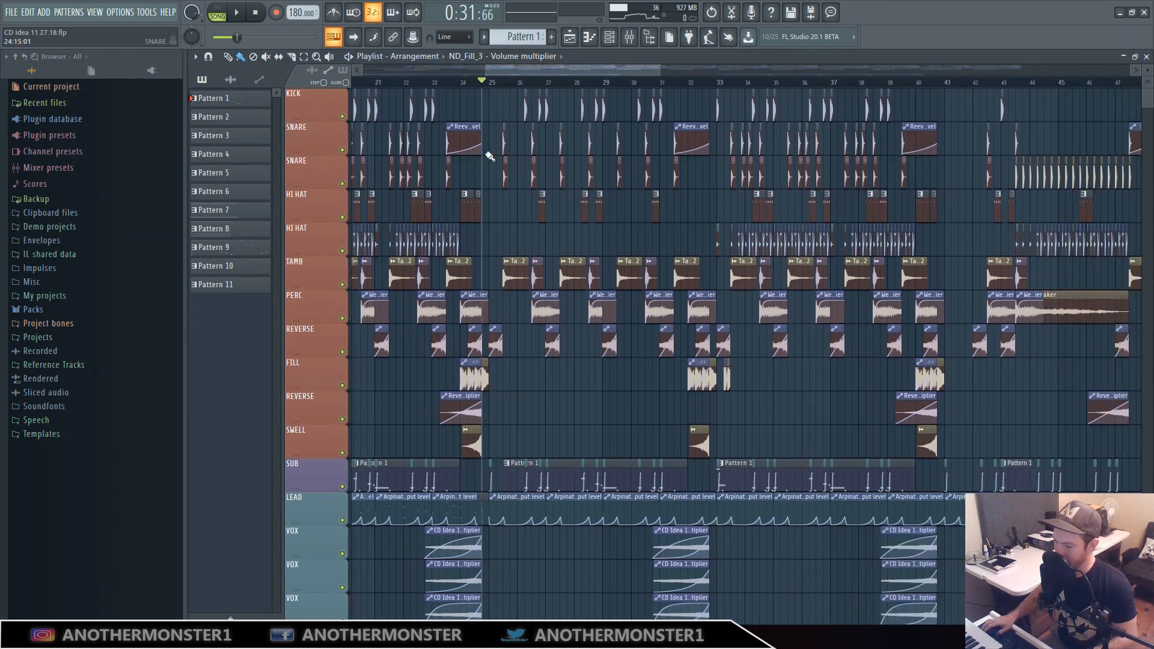
pyautogui.scroll(-7, 493, 162)
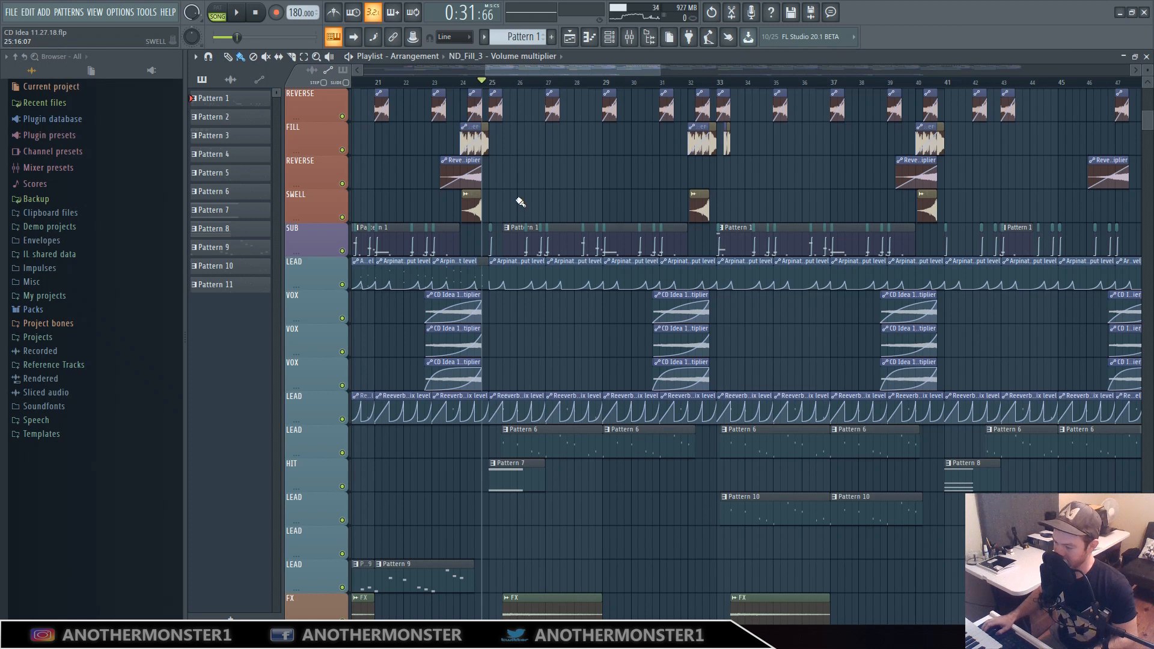
pyautogui.moveTo(556, 71); pyautogui.dragTo(558, 72)
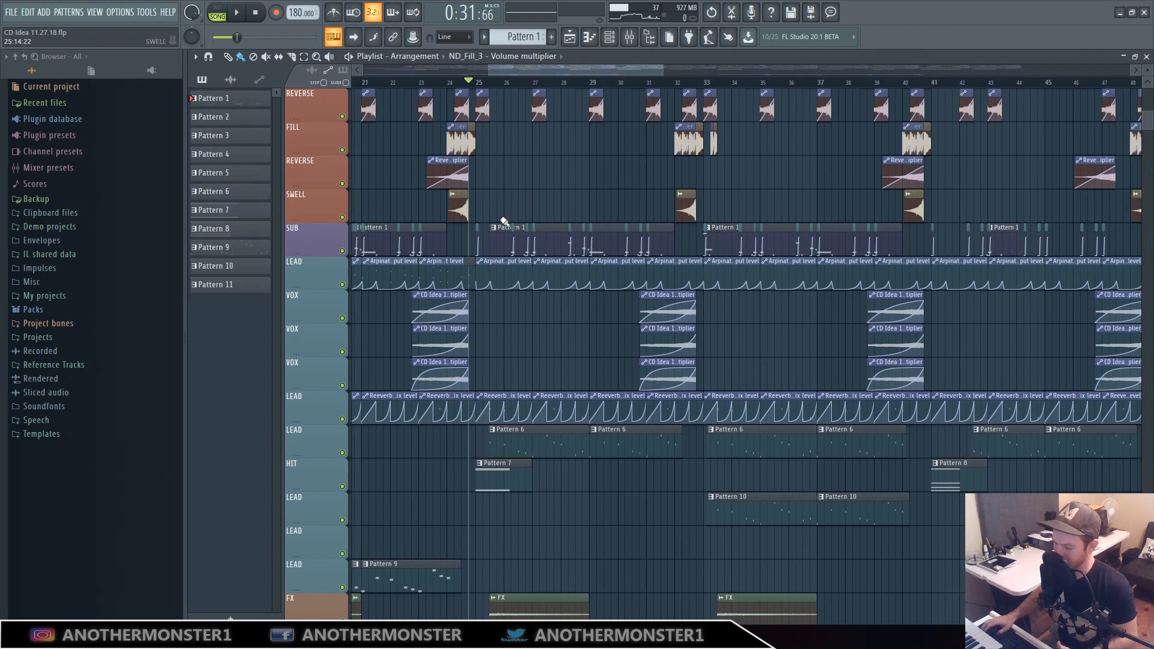
pyautogui.scroll(-3, 493, 378)
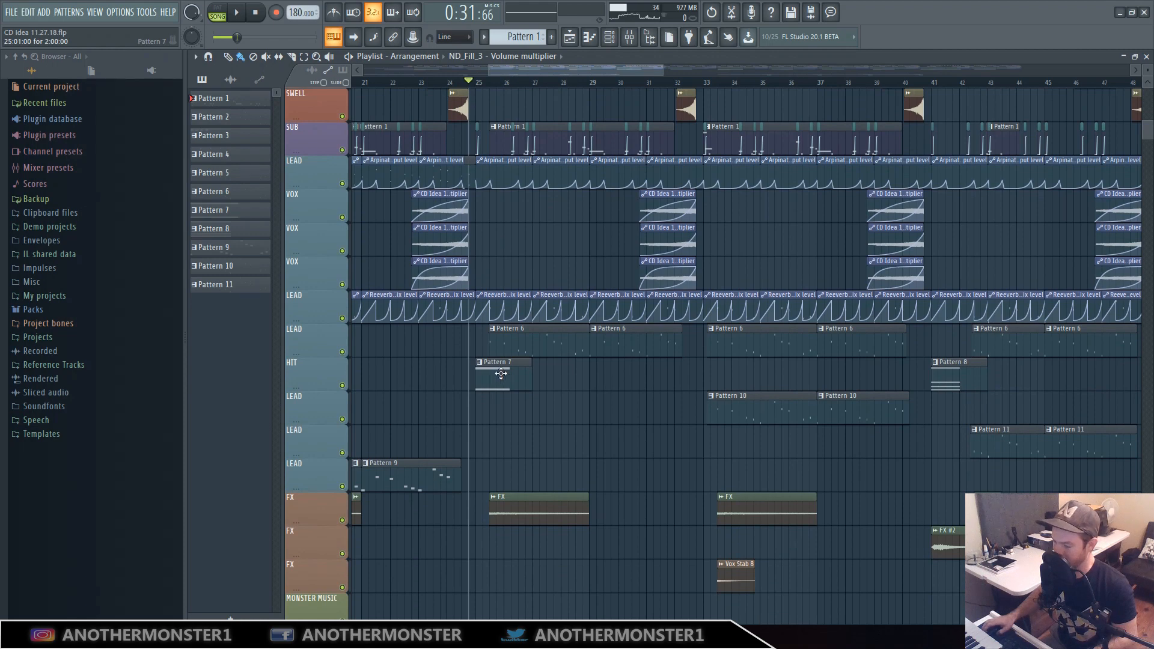
# Step: Examine the drum, sub, lead and FX clips around bar 25 and on through bars 28 to 54
pyautogui.scroll(9, 500, 374)
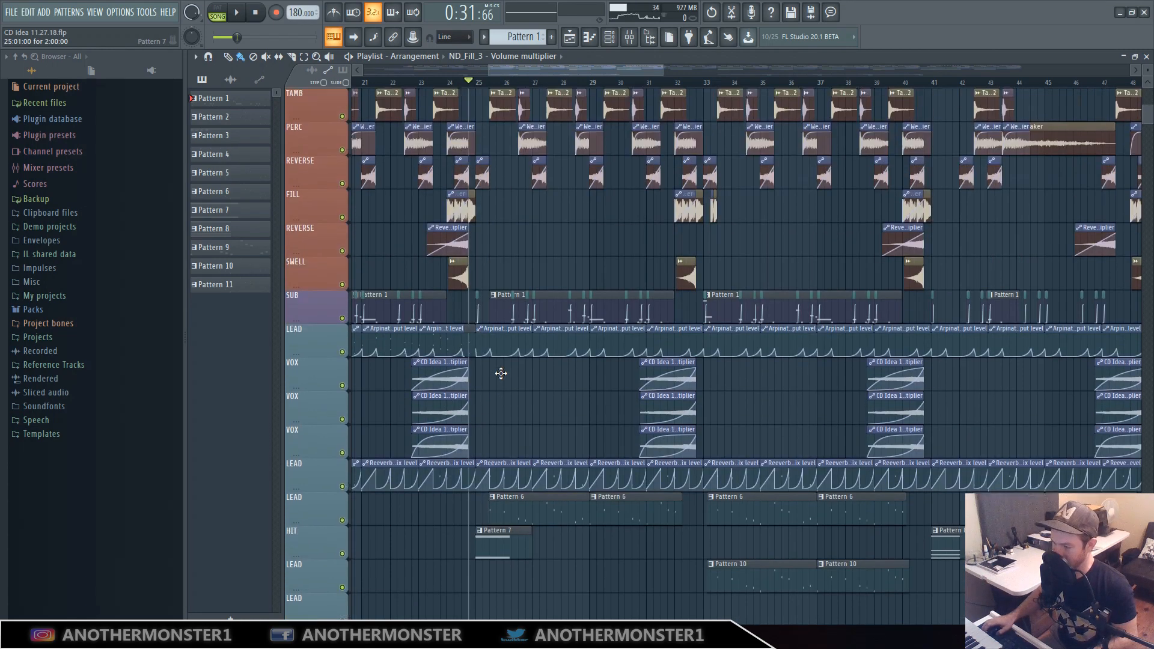
pyautogui.scroll(1, 501, 374)
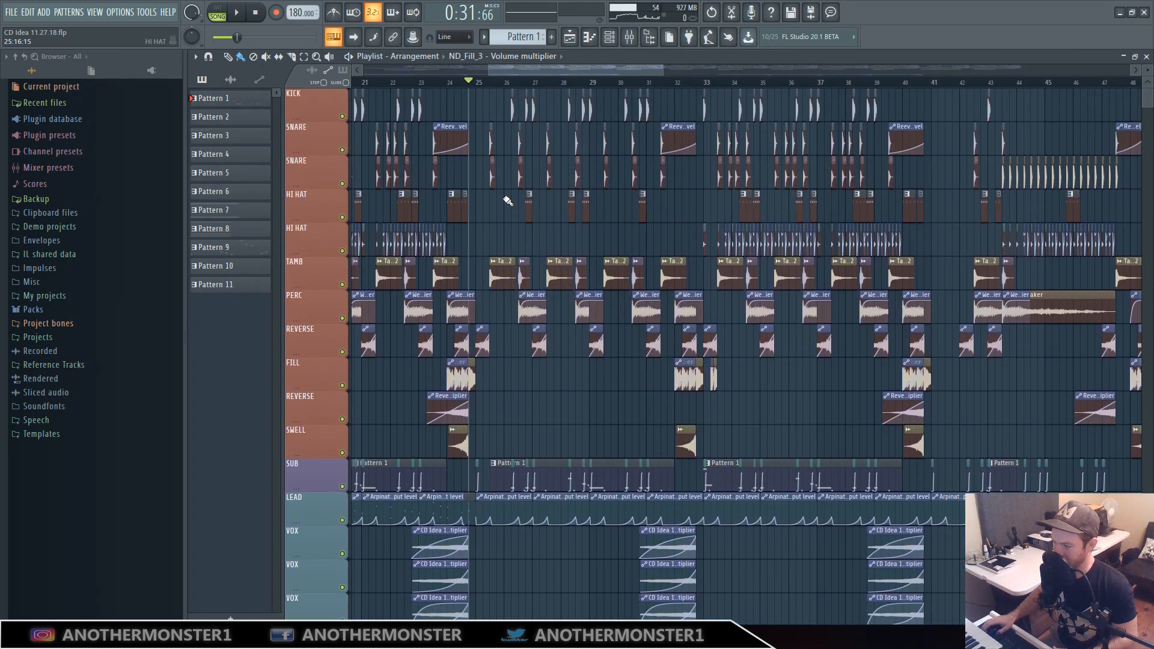
pyautogui.moveTo(542, 67)
pyautogui.mouseDown()
pyautogui.moveTo(522, 71)
pyautogui.moveTo(552, 70)
pyautogui.mouseUp()
pyautogui.scroll(-6, 545, 203)
pyautogui.scroll(-5, 606, 249)
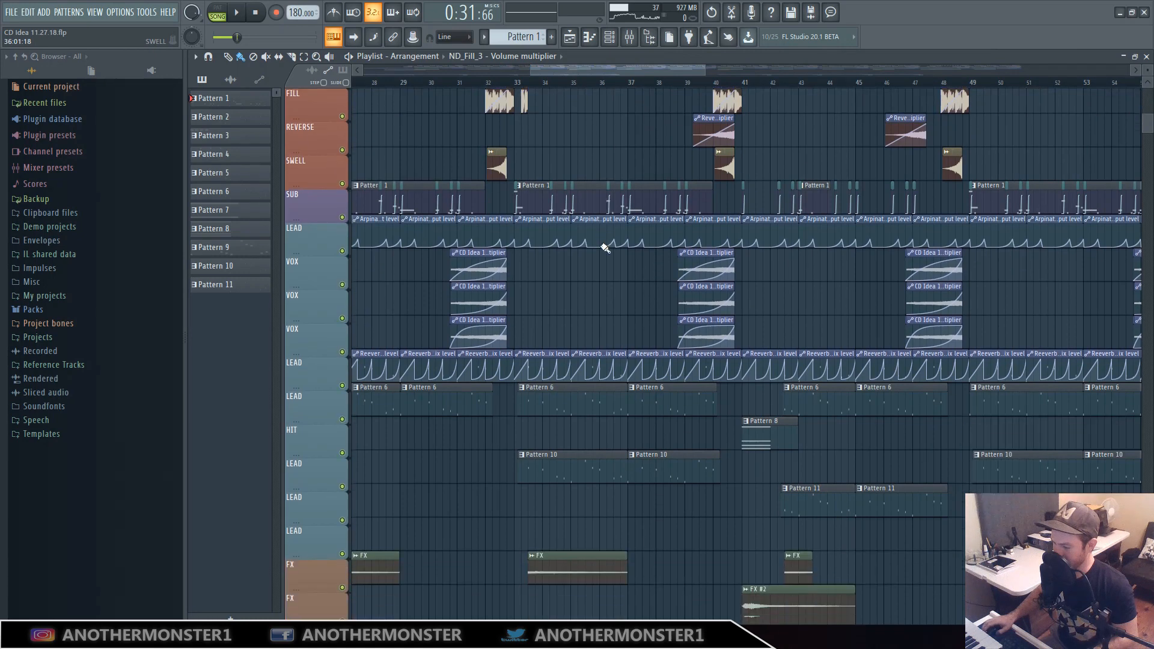
pyautogui.scroll(11, 602, 388)
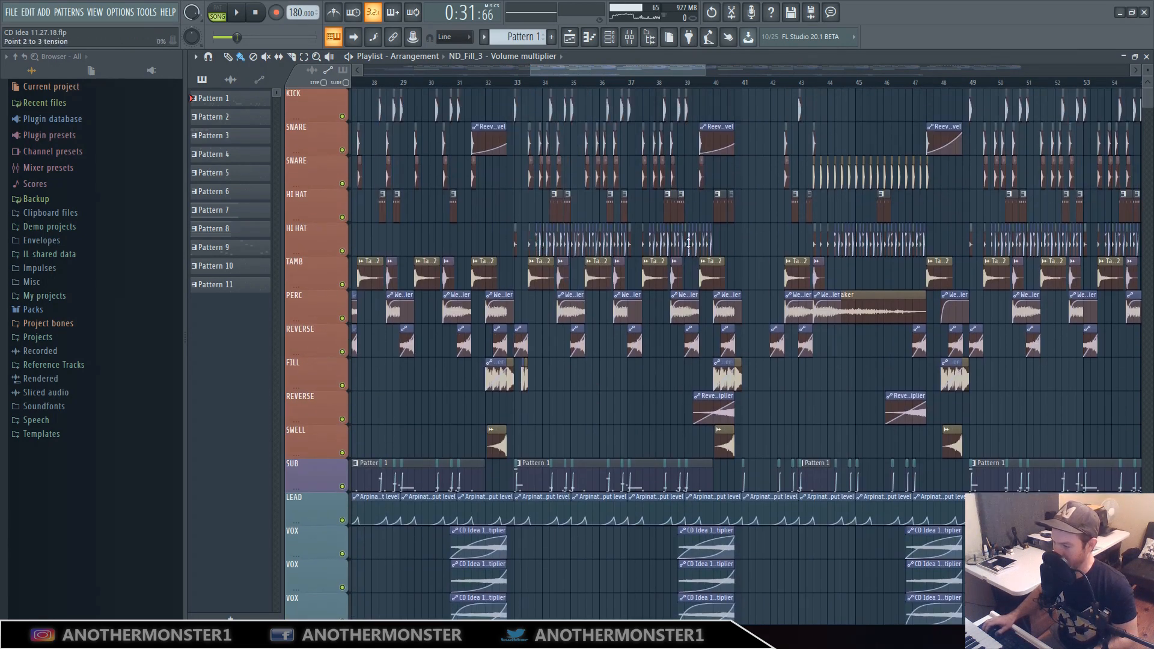
# Step: Examine the section starting at bar 41, comparing Pattern 8 on the HIT track with the drum, percussion and fill clips through bar 64
pyautogui.moveTo(632, 72); pyautogui.dragTo(685, 66)
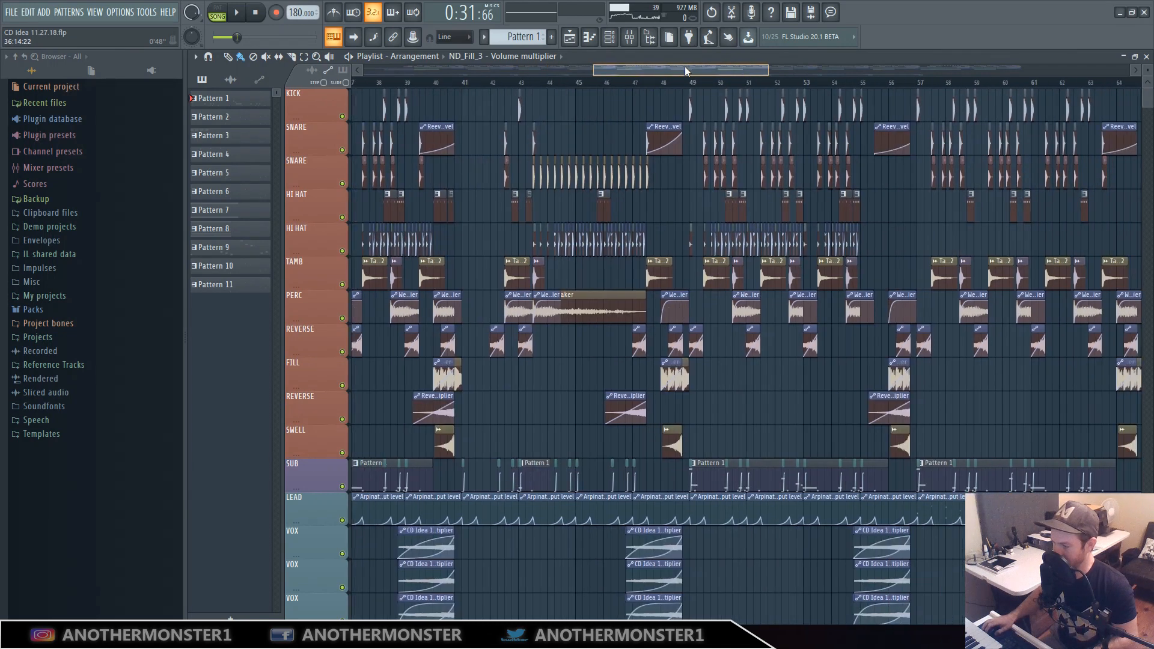
pyautogui.scroll(-7, 475, 253)
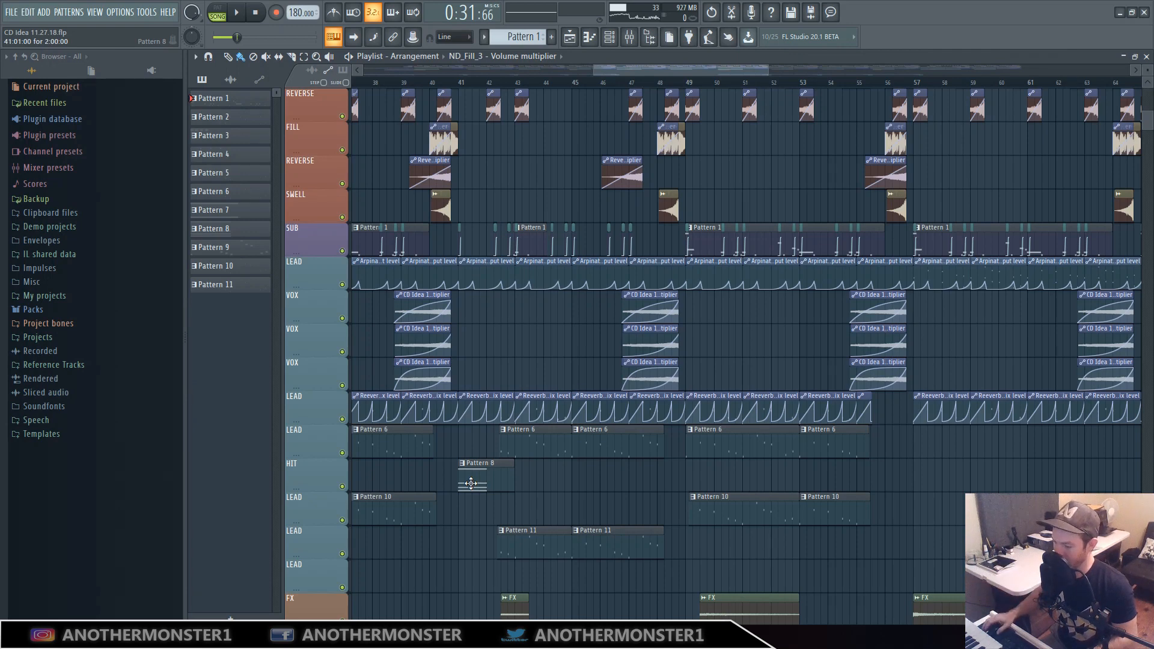
pyautogui.scroll(7, 471, 483)
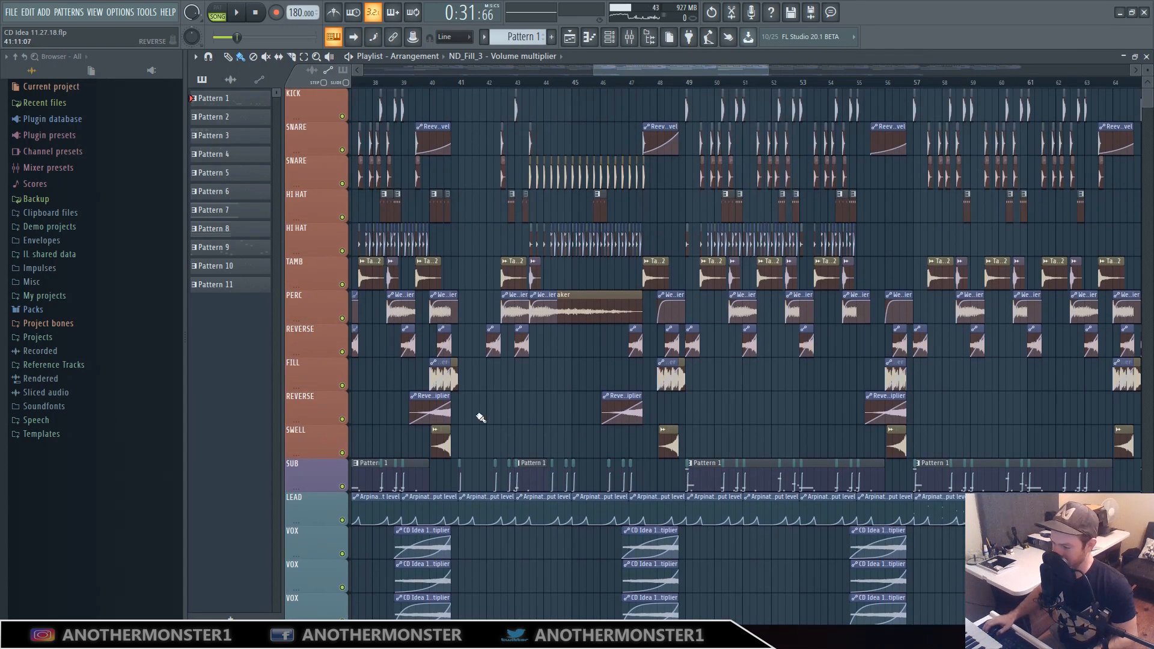
pyautogui.scroll(-2, 481, 400)
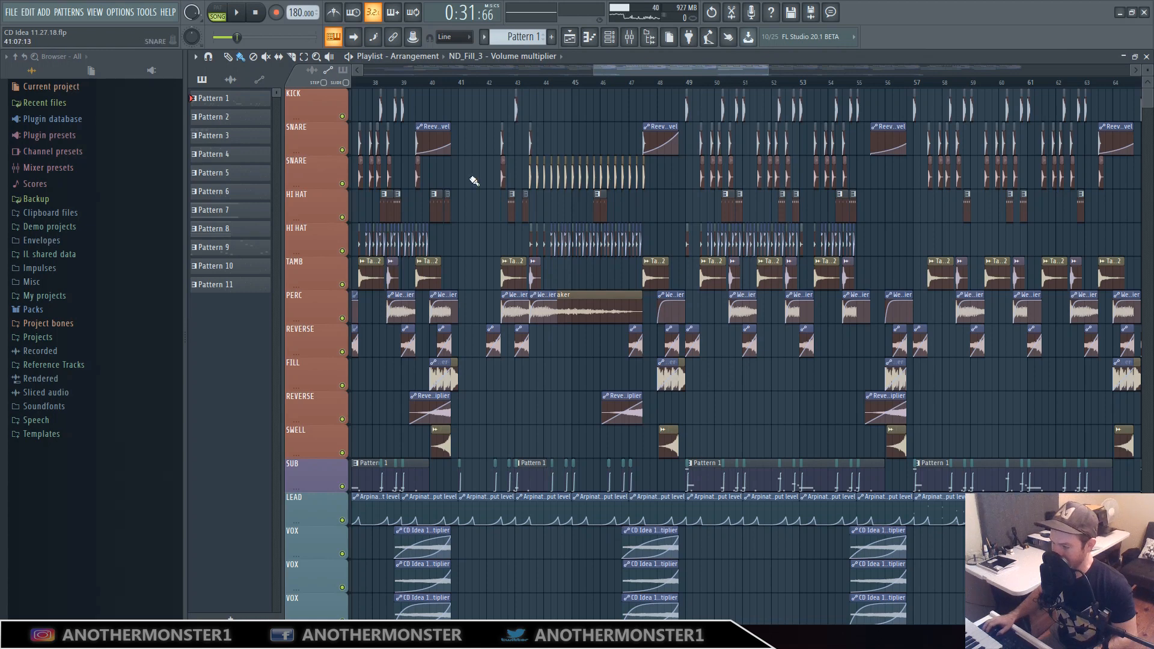
pyautogui.scroll(-2, 747, 175)
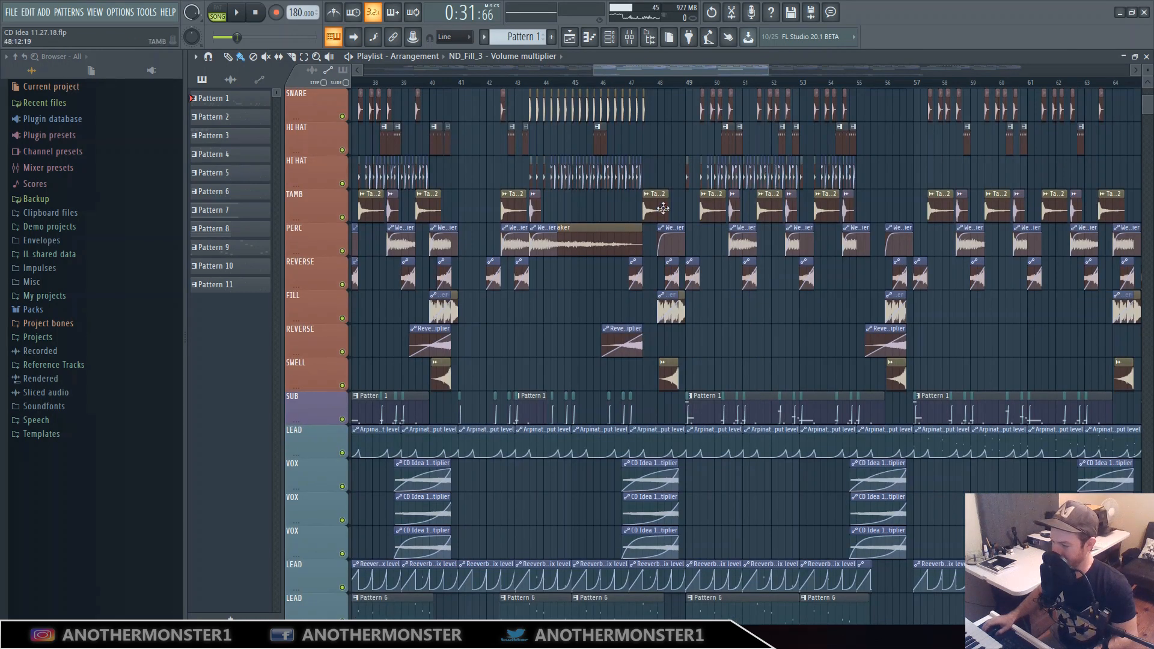
pyautogui.scroll(2, 748, 174)
pyautogui.moveTo(769, 70); pyautogui.dragTo(806, 70)
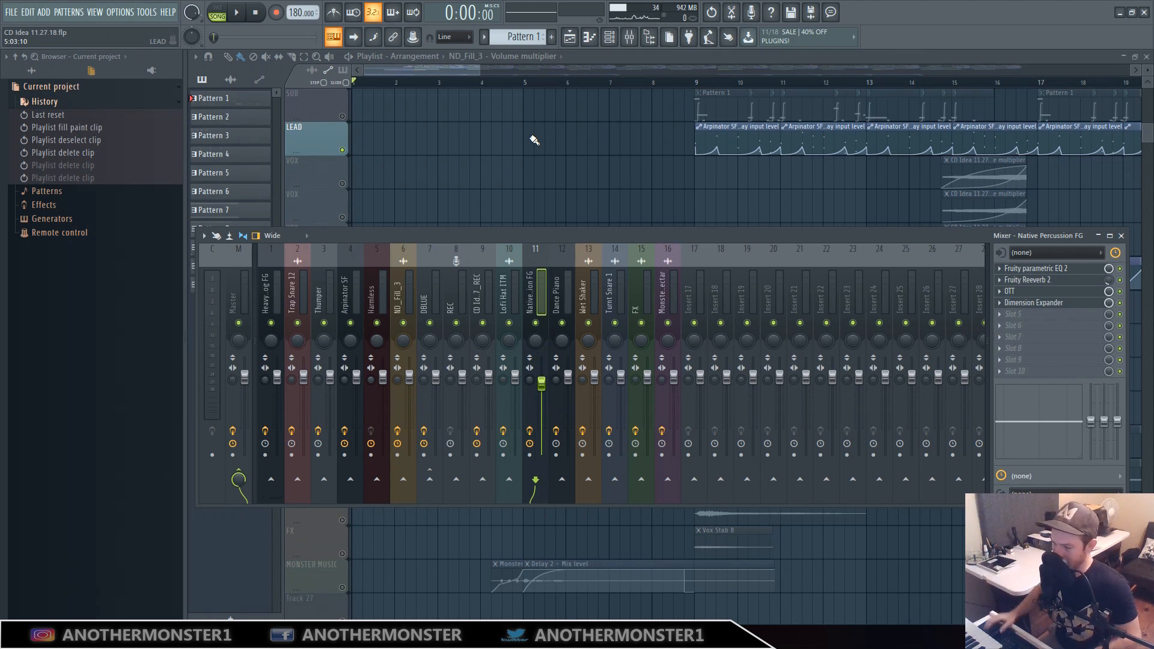
# Step: Reveal the Reeverb 2 mix automation behind the mixer and audition the Native Percussion channel with Fruity Reeverb 2 bypassed, then re-enabled
pyautogui.moveTo(474, 236); pyautogui.dragTo(483, 134)
pyautogui.moveTo(484, 203); pyautogui.dragTo(474, 323)
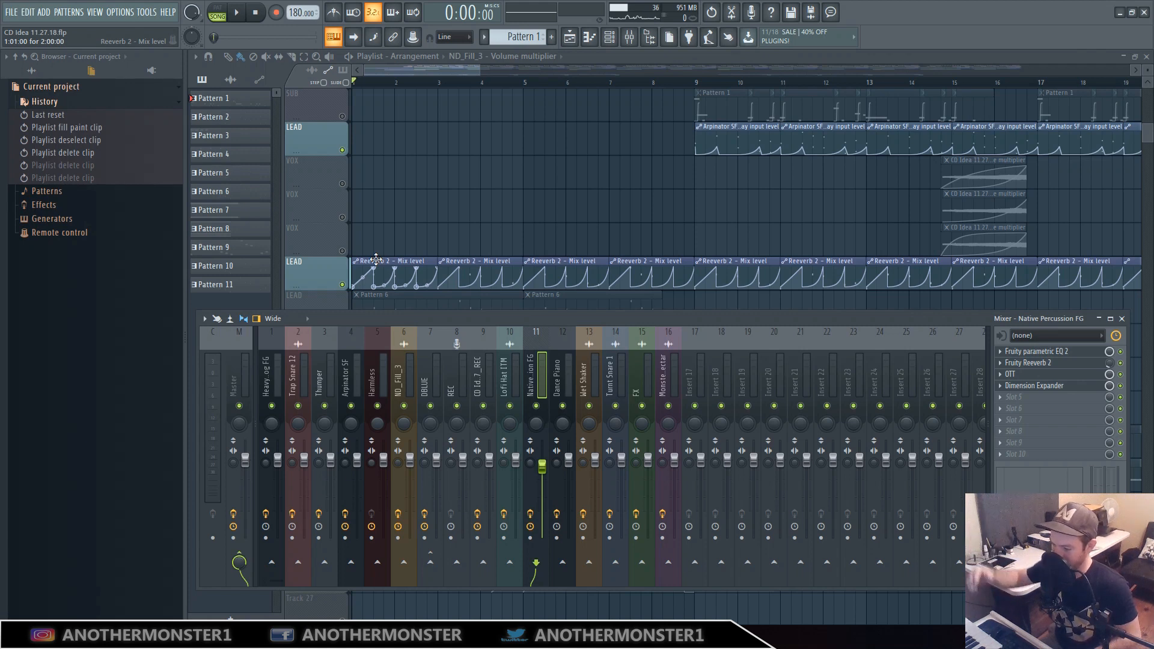
pyautogui.click(1121, 364)
pyautogui.click(238, 13)
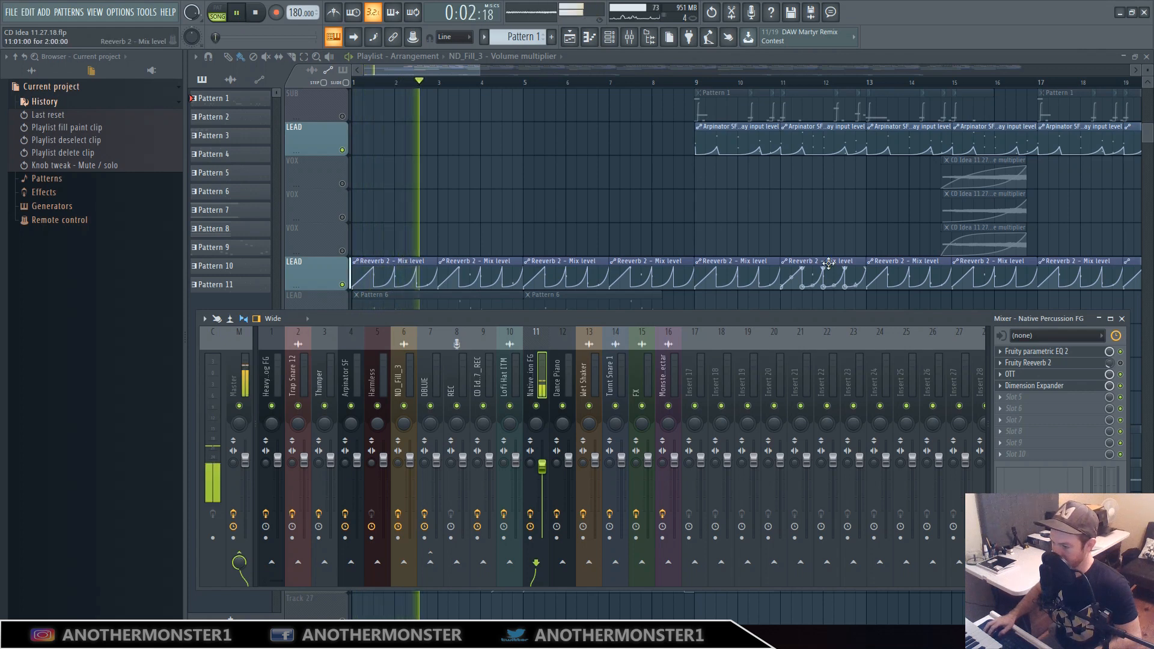
pyautogui.click(1122, 365)
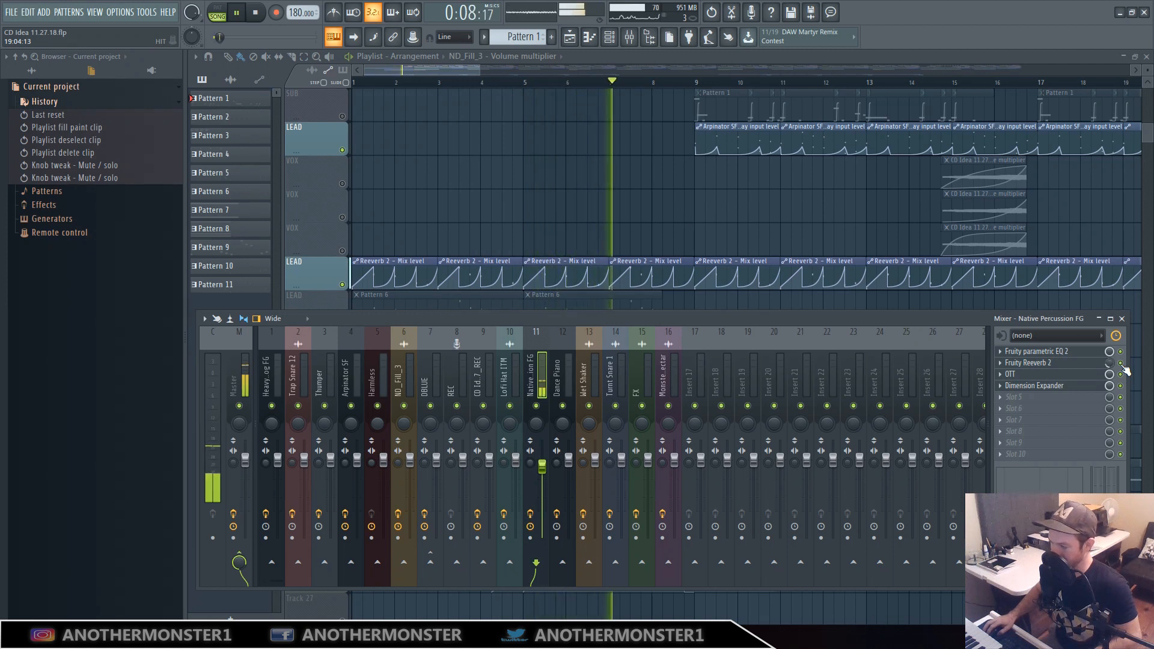
pyautogui.click(253, 12)
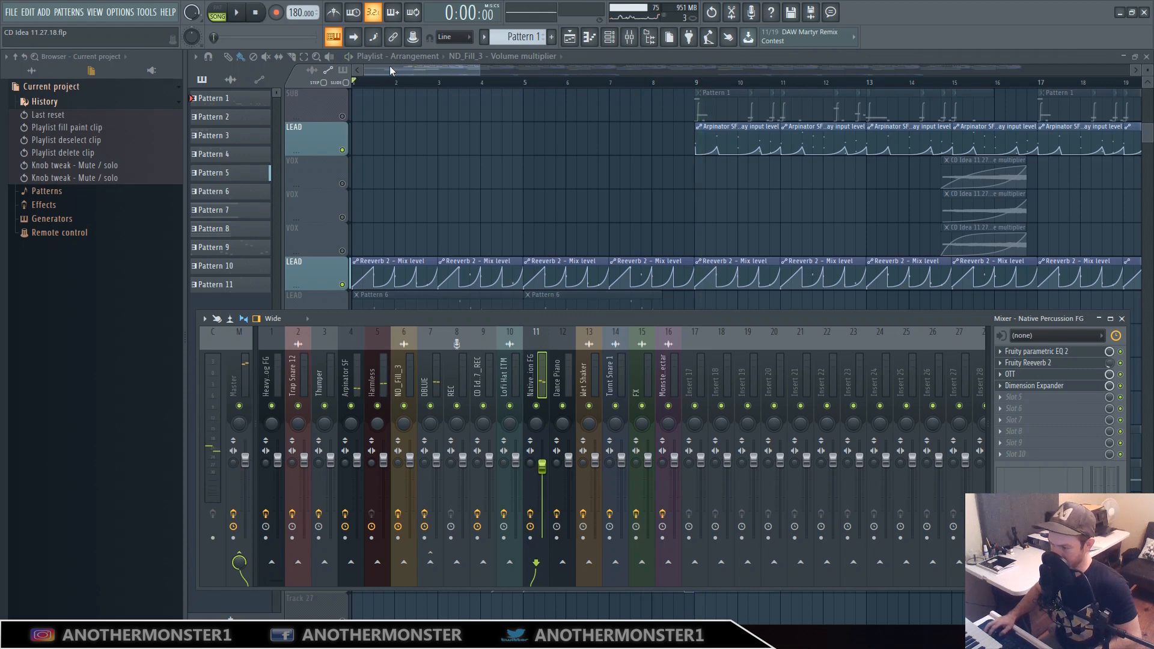
# Step: Hide the mixer and widen the playlist view to show the lead automation clips from bar 1 to about bar 55
pyautogui.press('F9')
pyautogui.moveTo(479, 73); pyautogui.dragTo(710, 72)
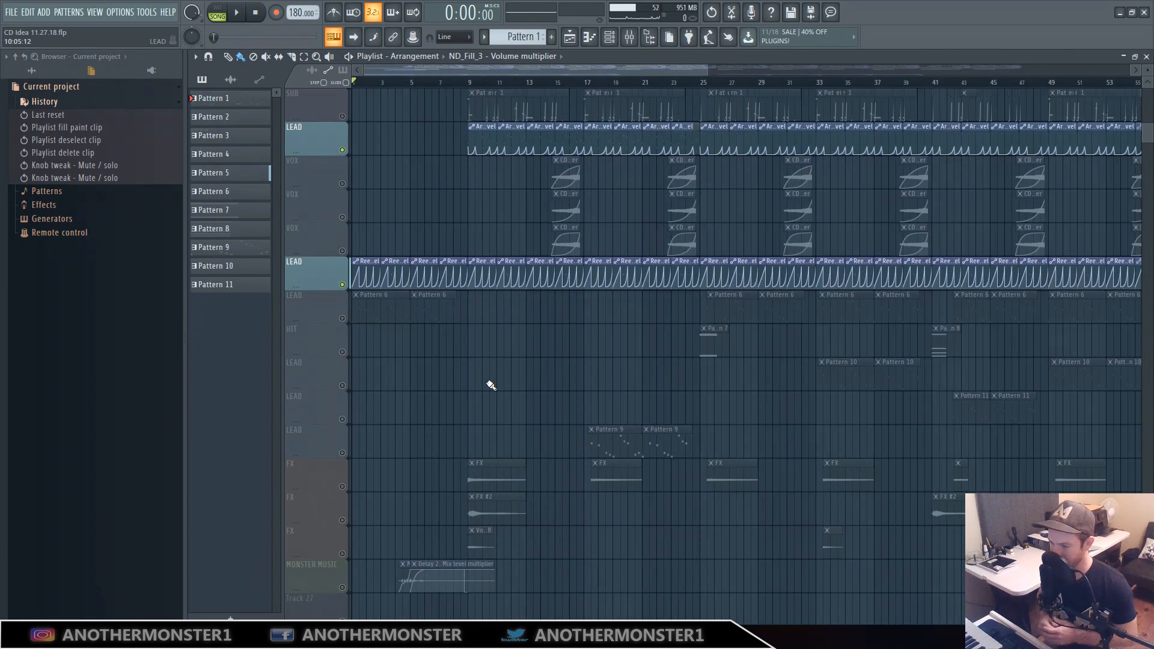